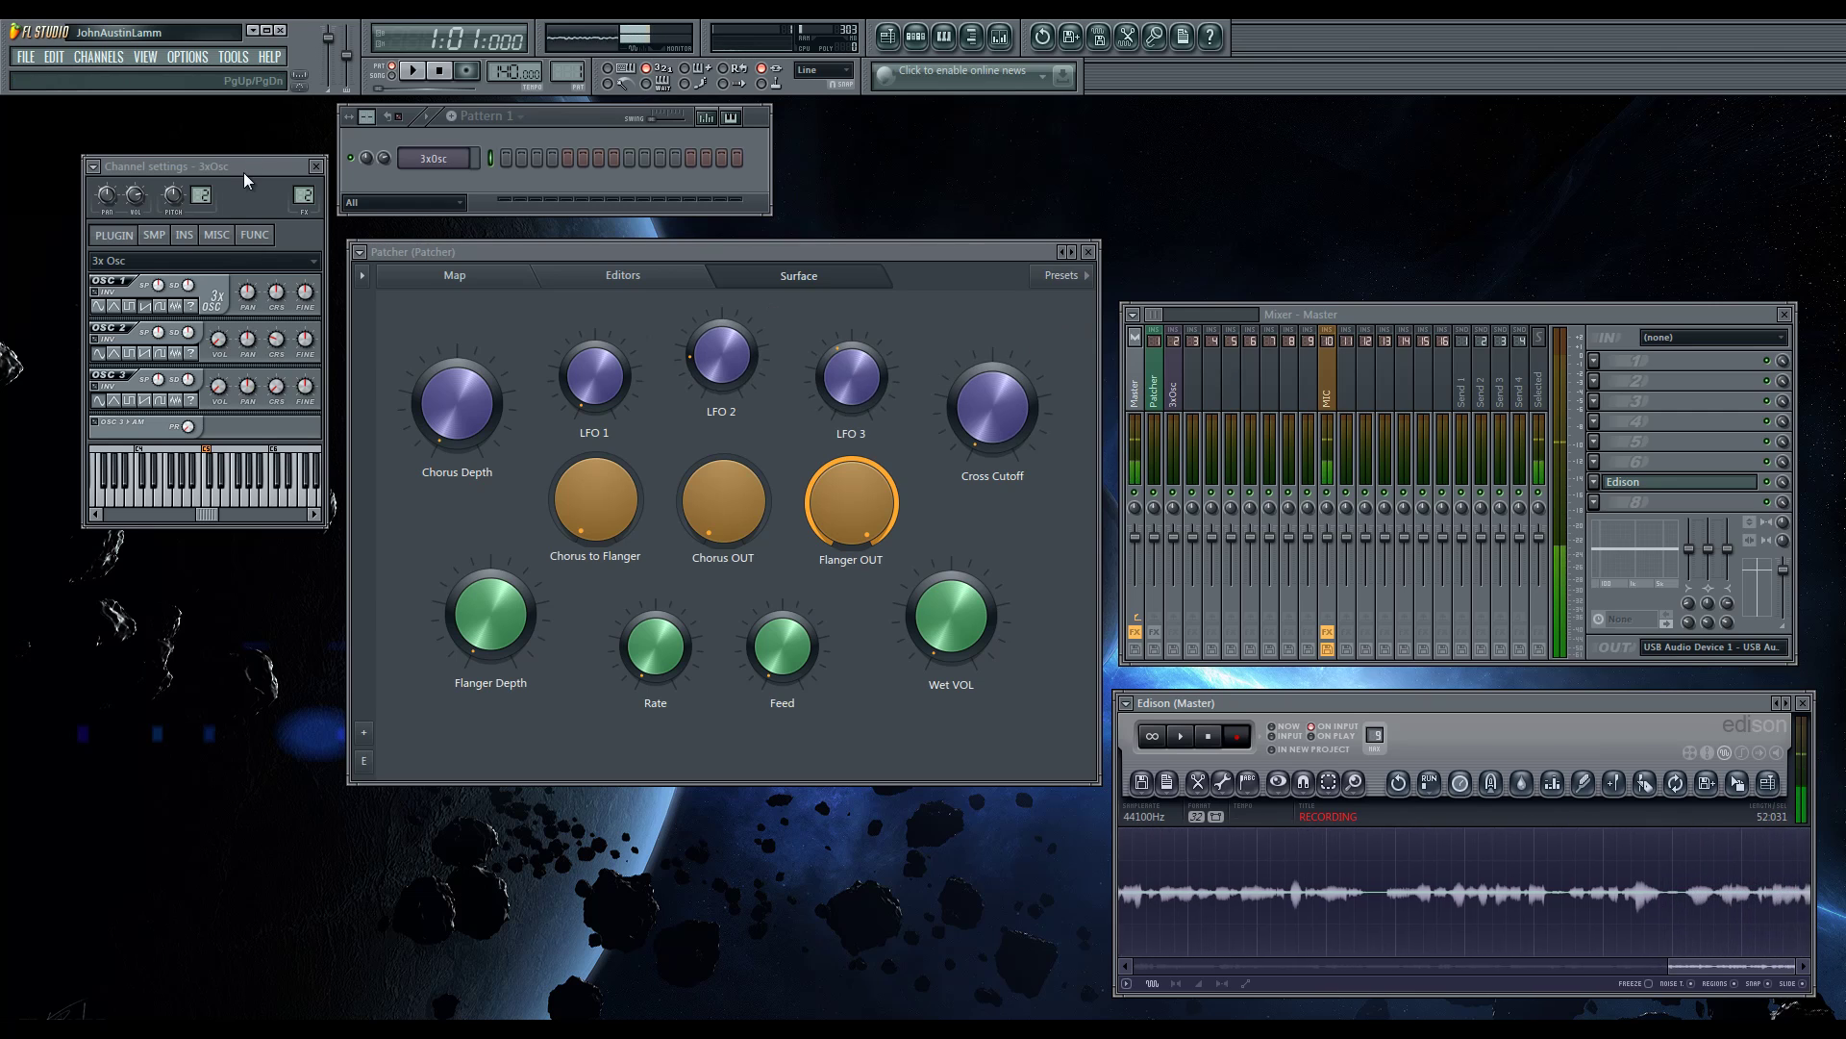
- Move the 3xOsc channel settings window lower and enable the Patcher mixer track's effect slots
{"action": "left_click_drag", "start_coordinate": [246, 165], "coordinate": [240, 233]}
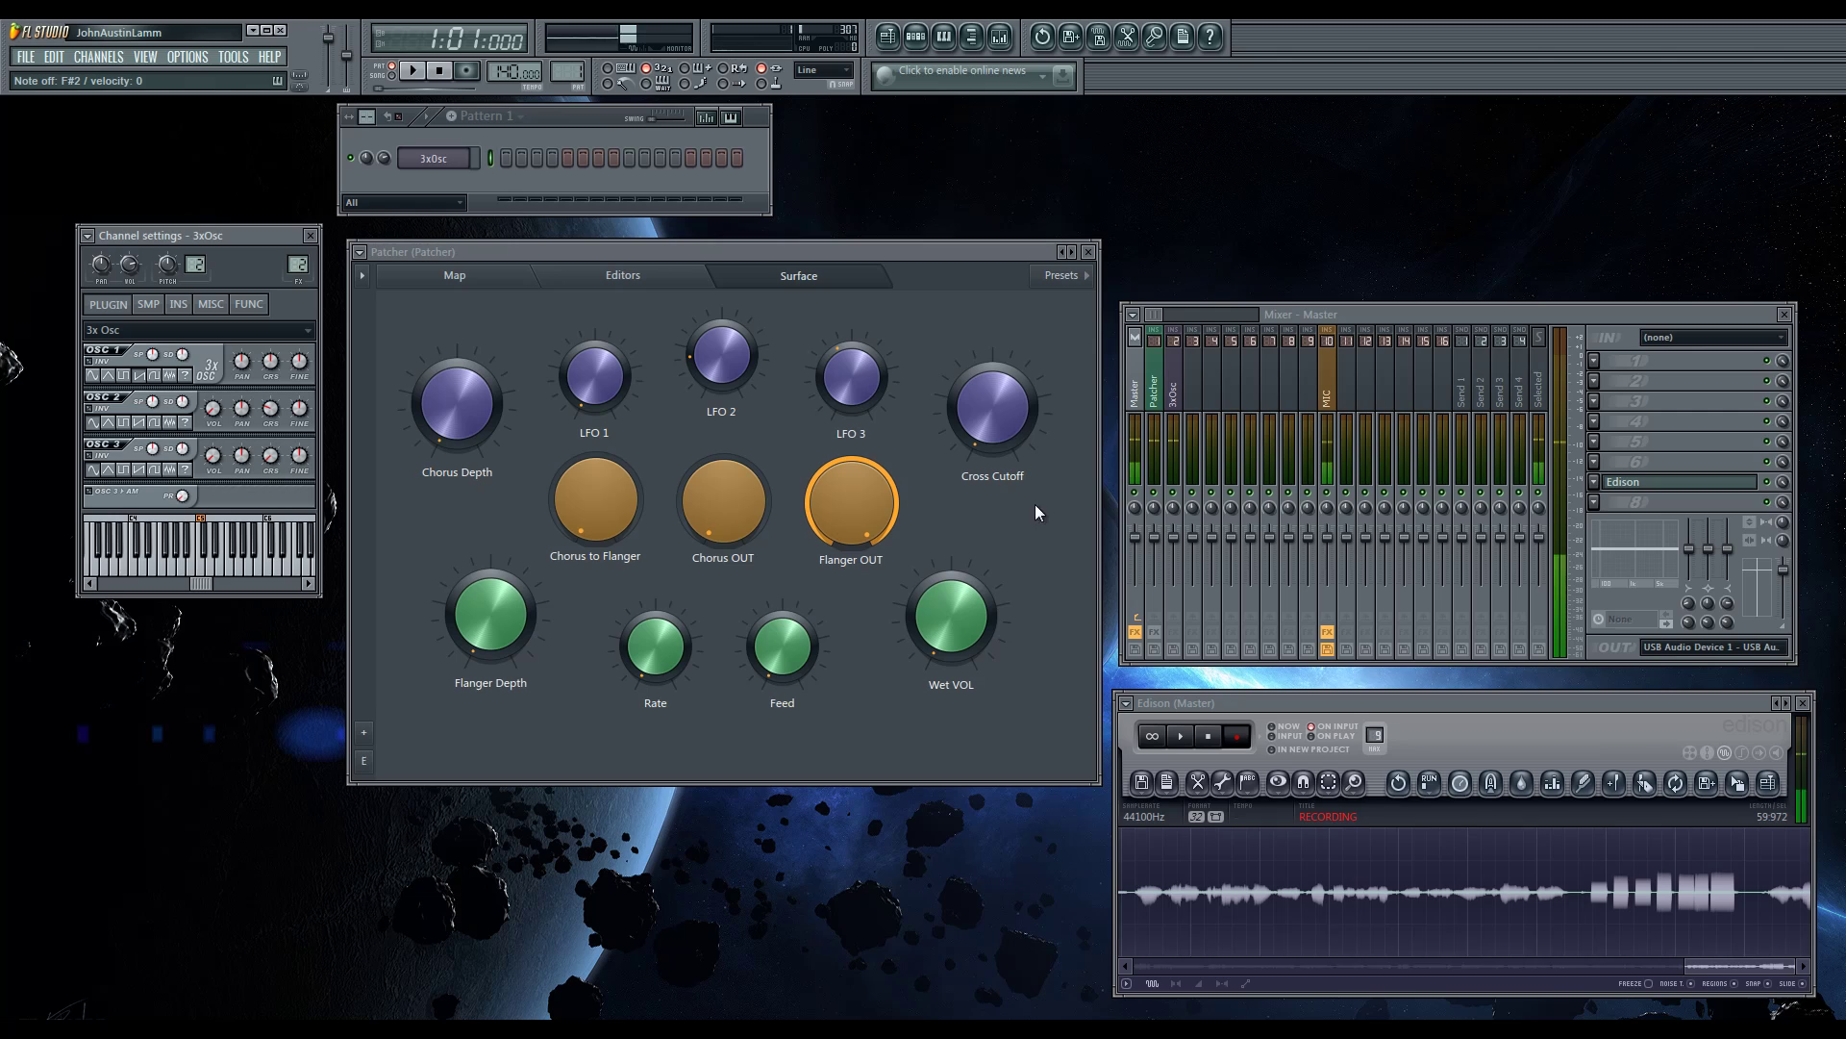
{"action": "left_click", "coordinate": [1155, 633]}
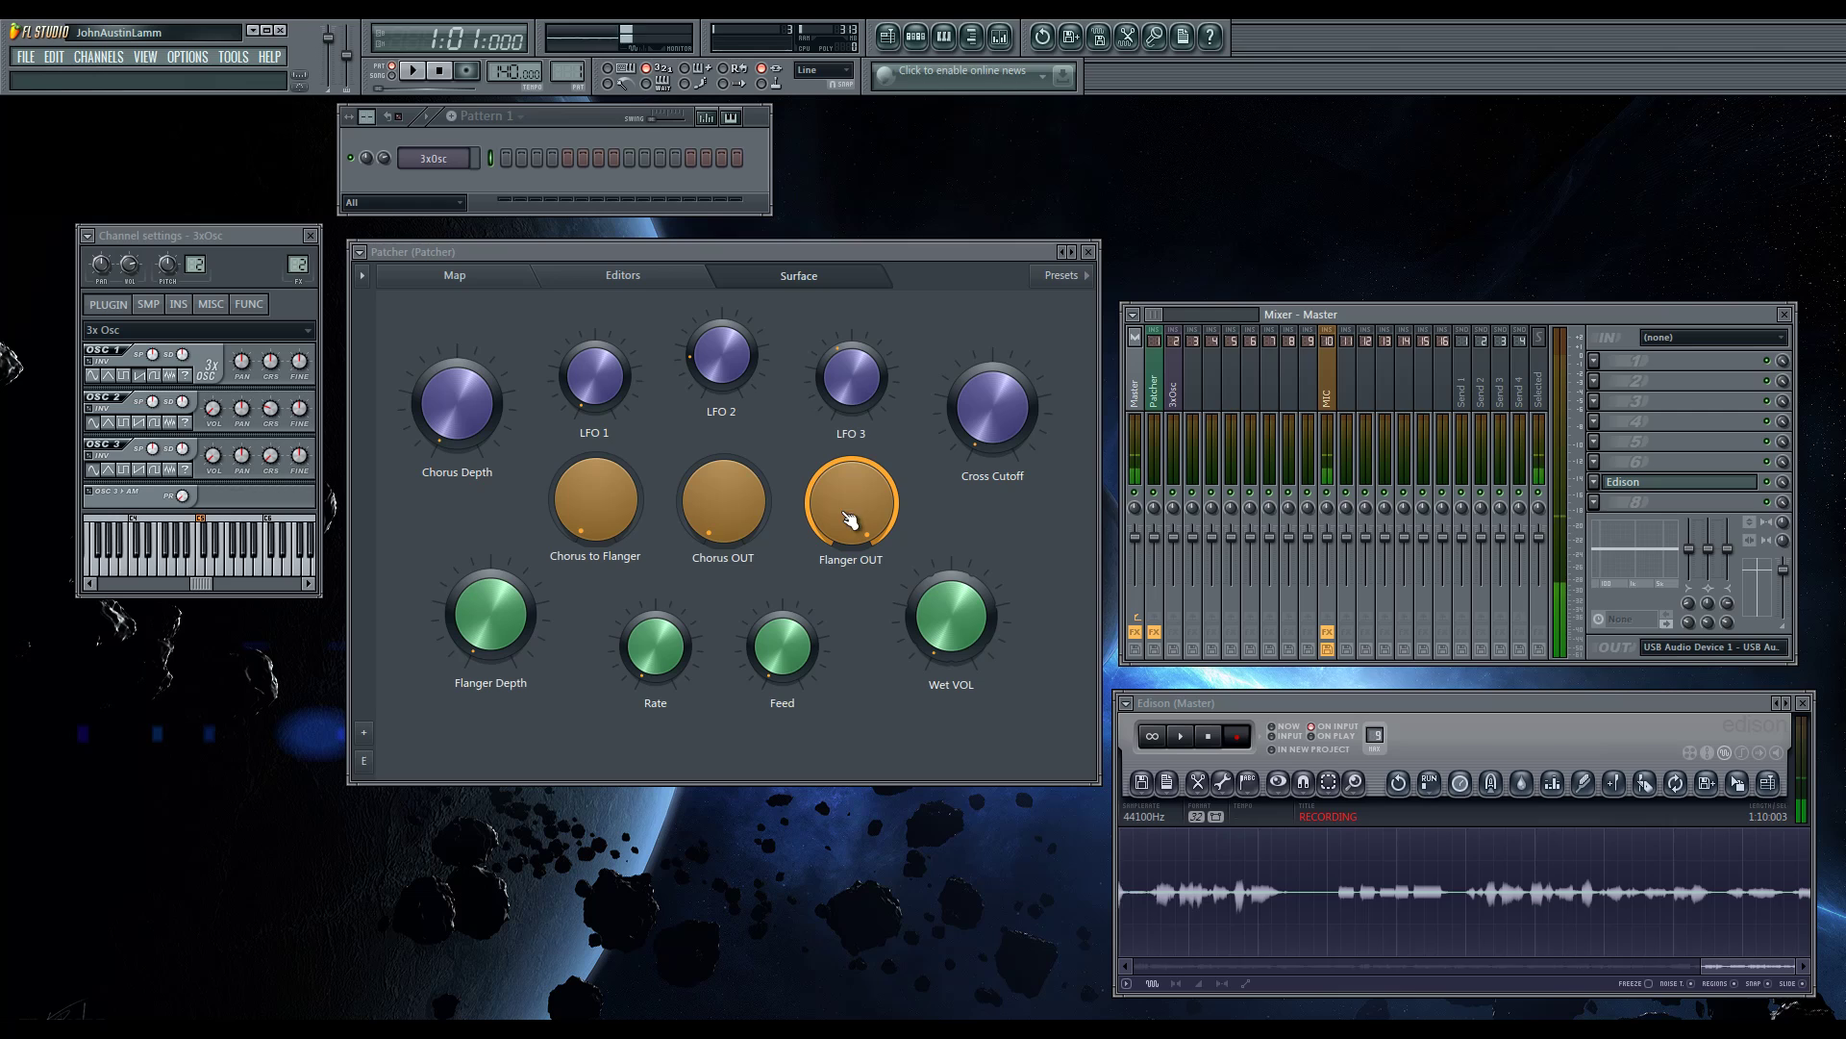
- On the Patcher Surface, lower Flanger OUT, trim Chorus OUT slightly and raise Chorus Depth
{"action": "left_click_drag", "start_coordinate": [852, 502], "coordinate": [751, 483]}
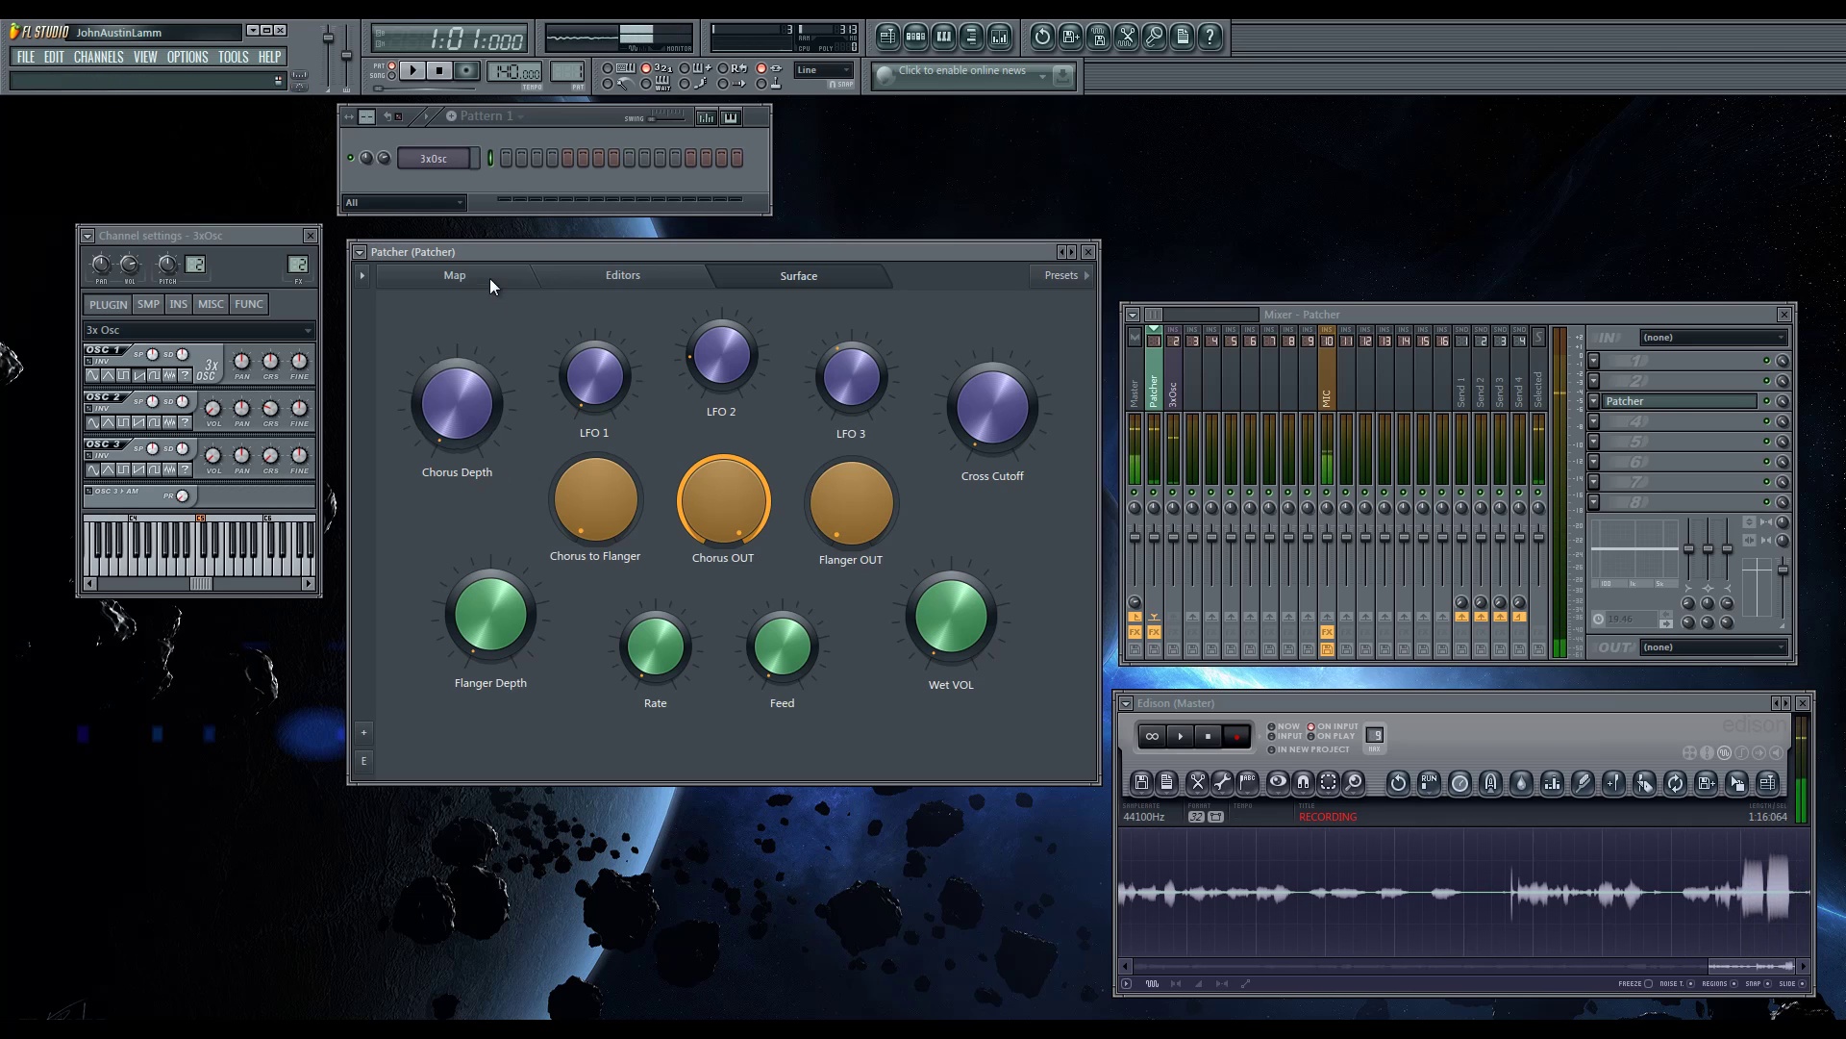
{"action": "left_click_drag", "start_coordinate": [743, 538], "coordinate": [747, 521]}
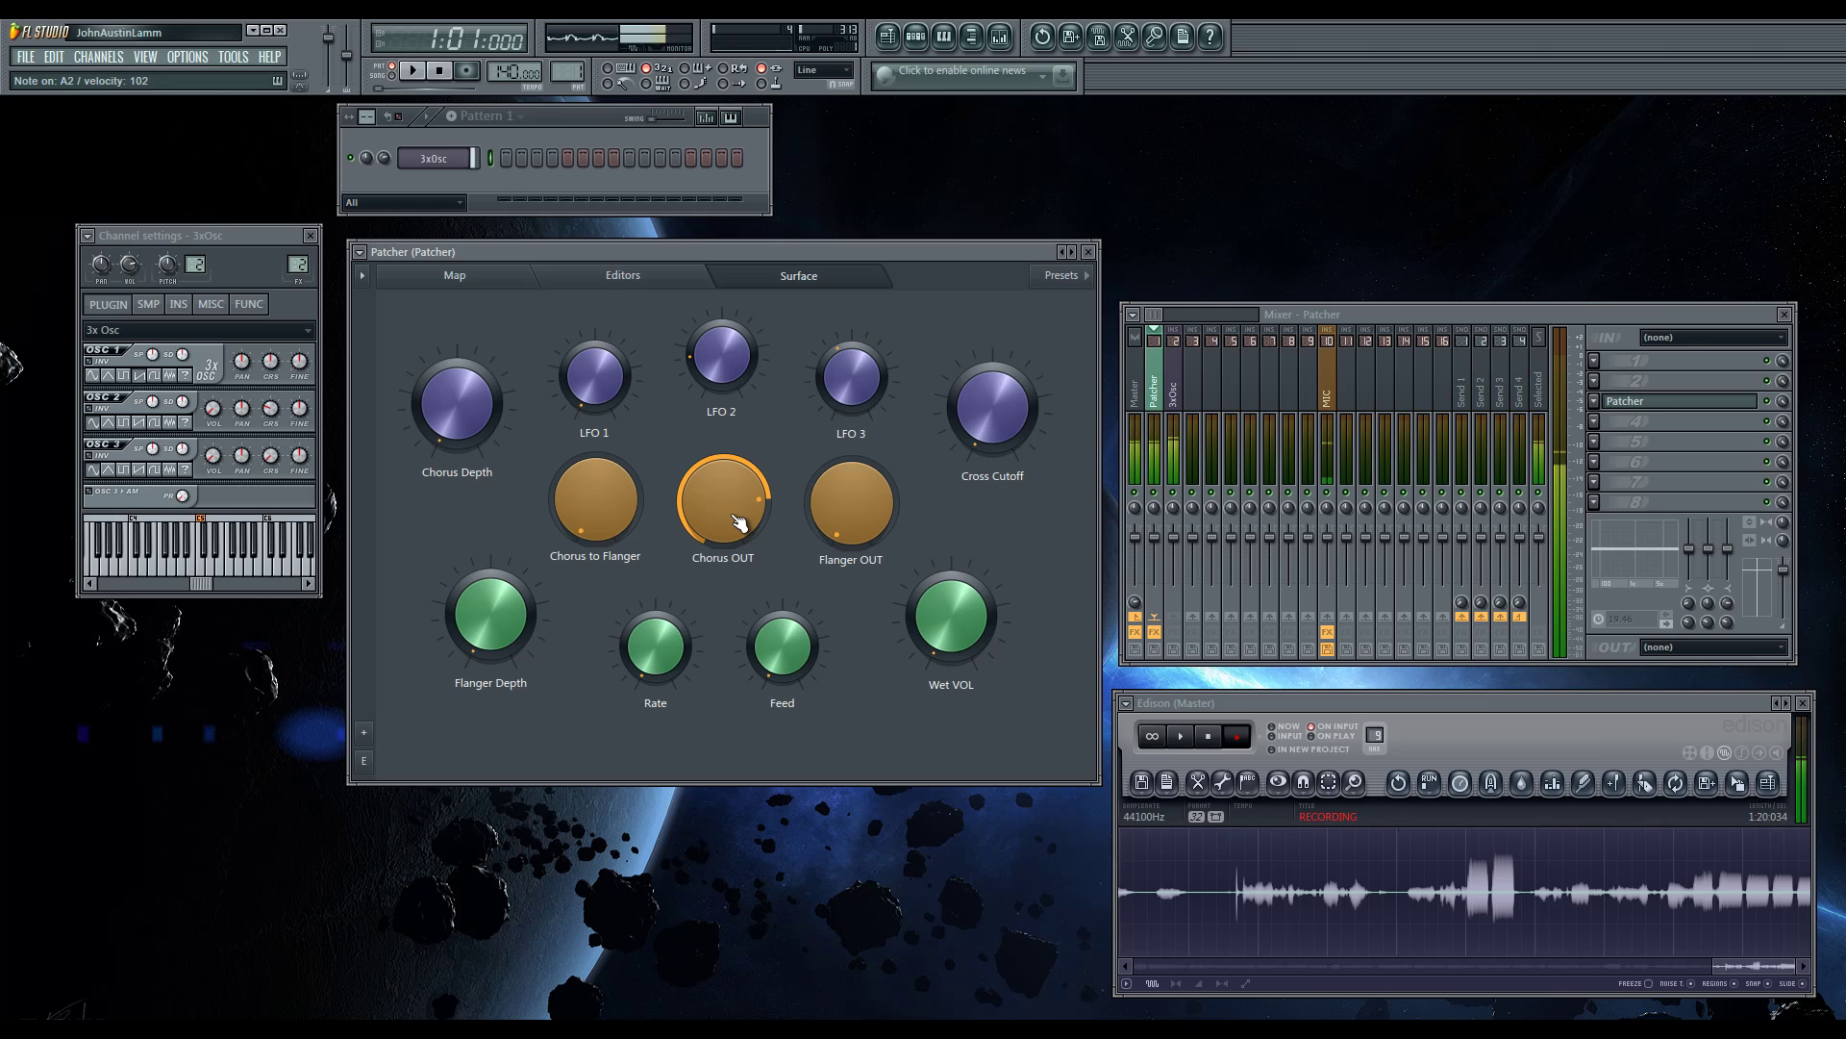
{"action": "left_click_drag", "start_coordinate": [478, 458], "coordinate": [471, 303]}
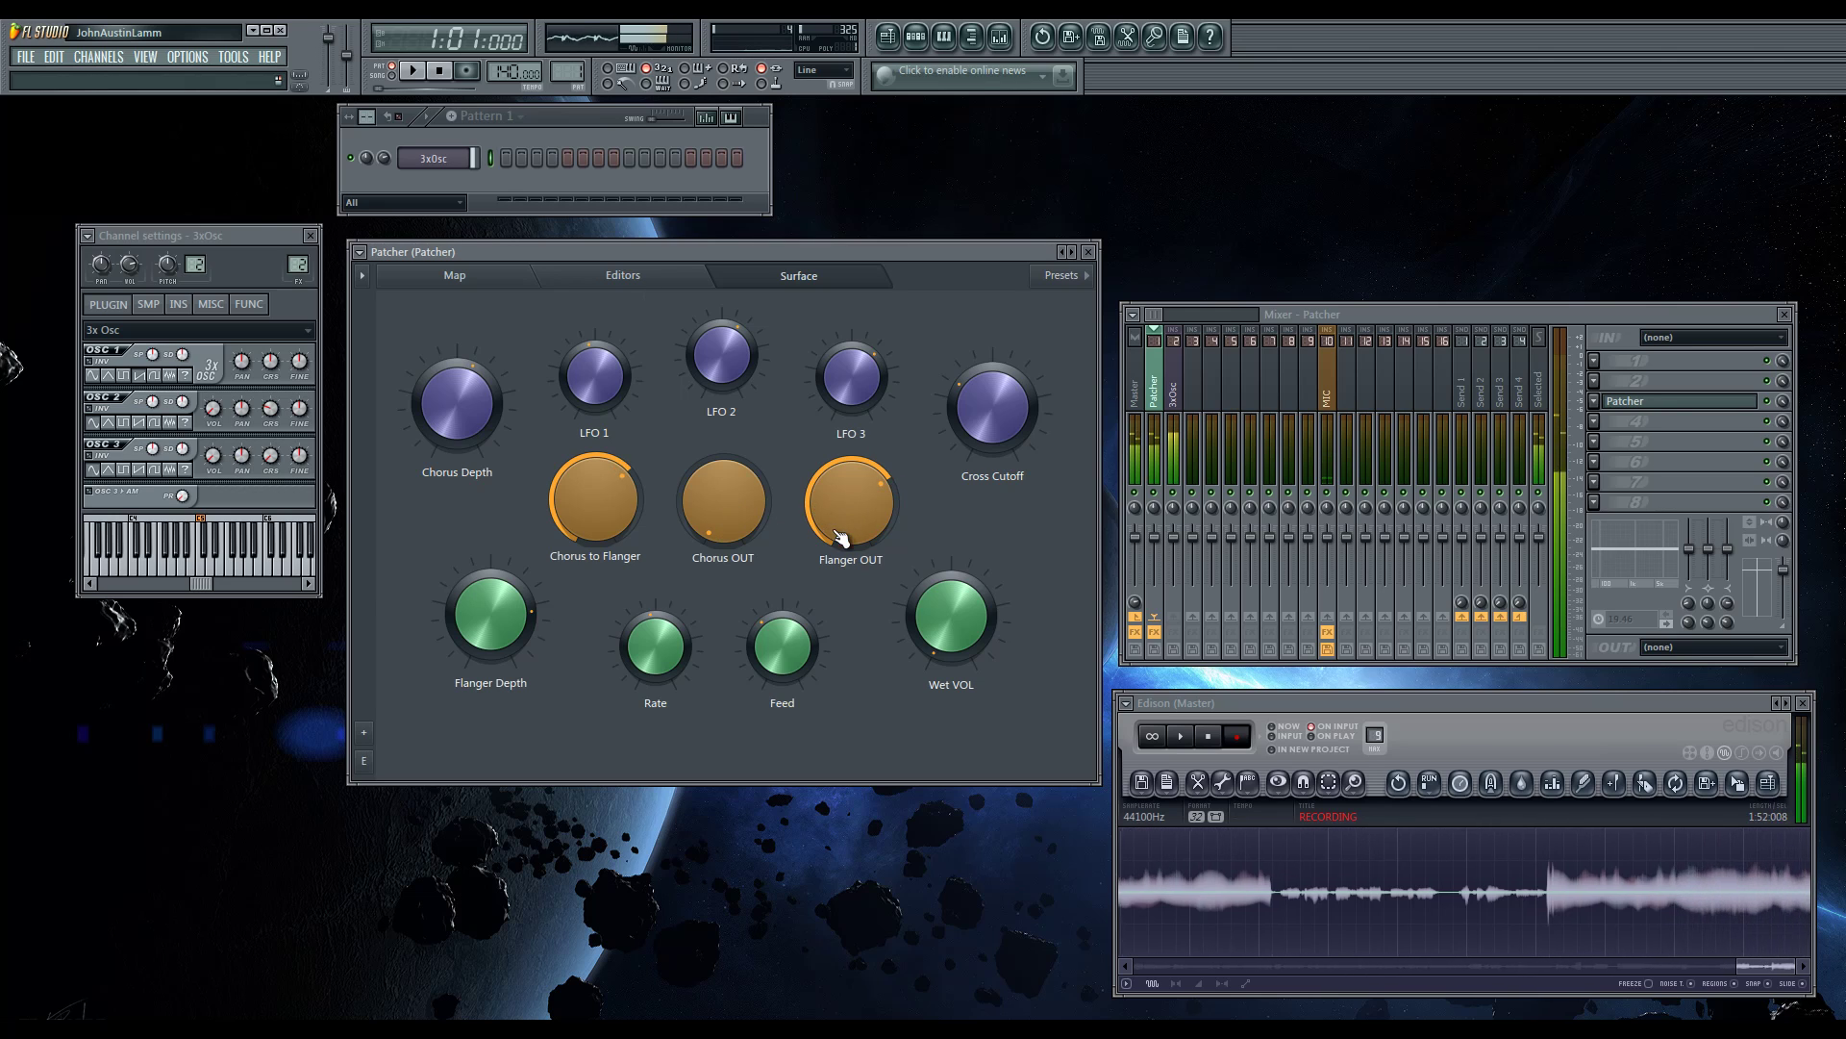
- Turn the Patcher Surface's Chorus OUT knob back up
{"action": "left_click_drag", "start_coordinate": [760, 534], "coordinate": [795, 358]}
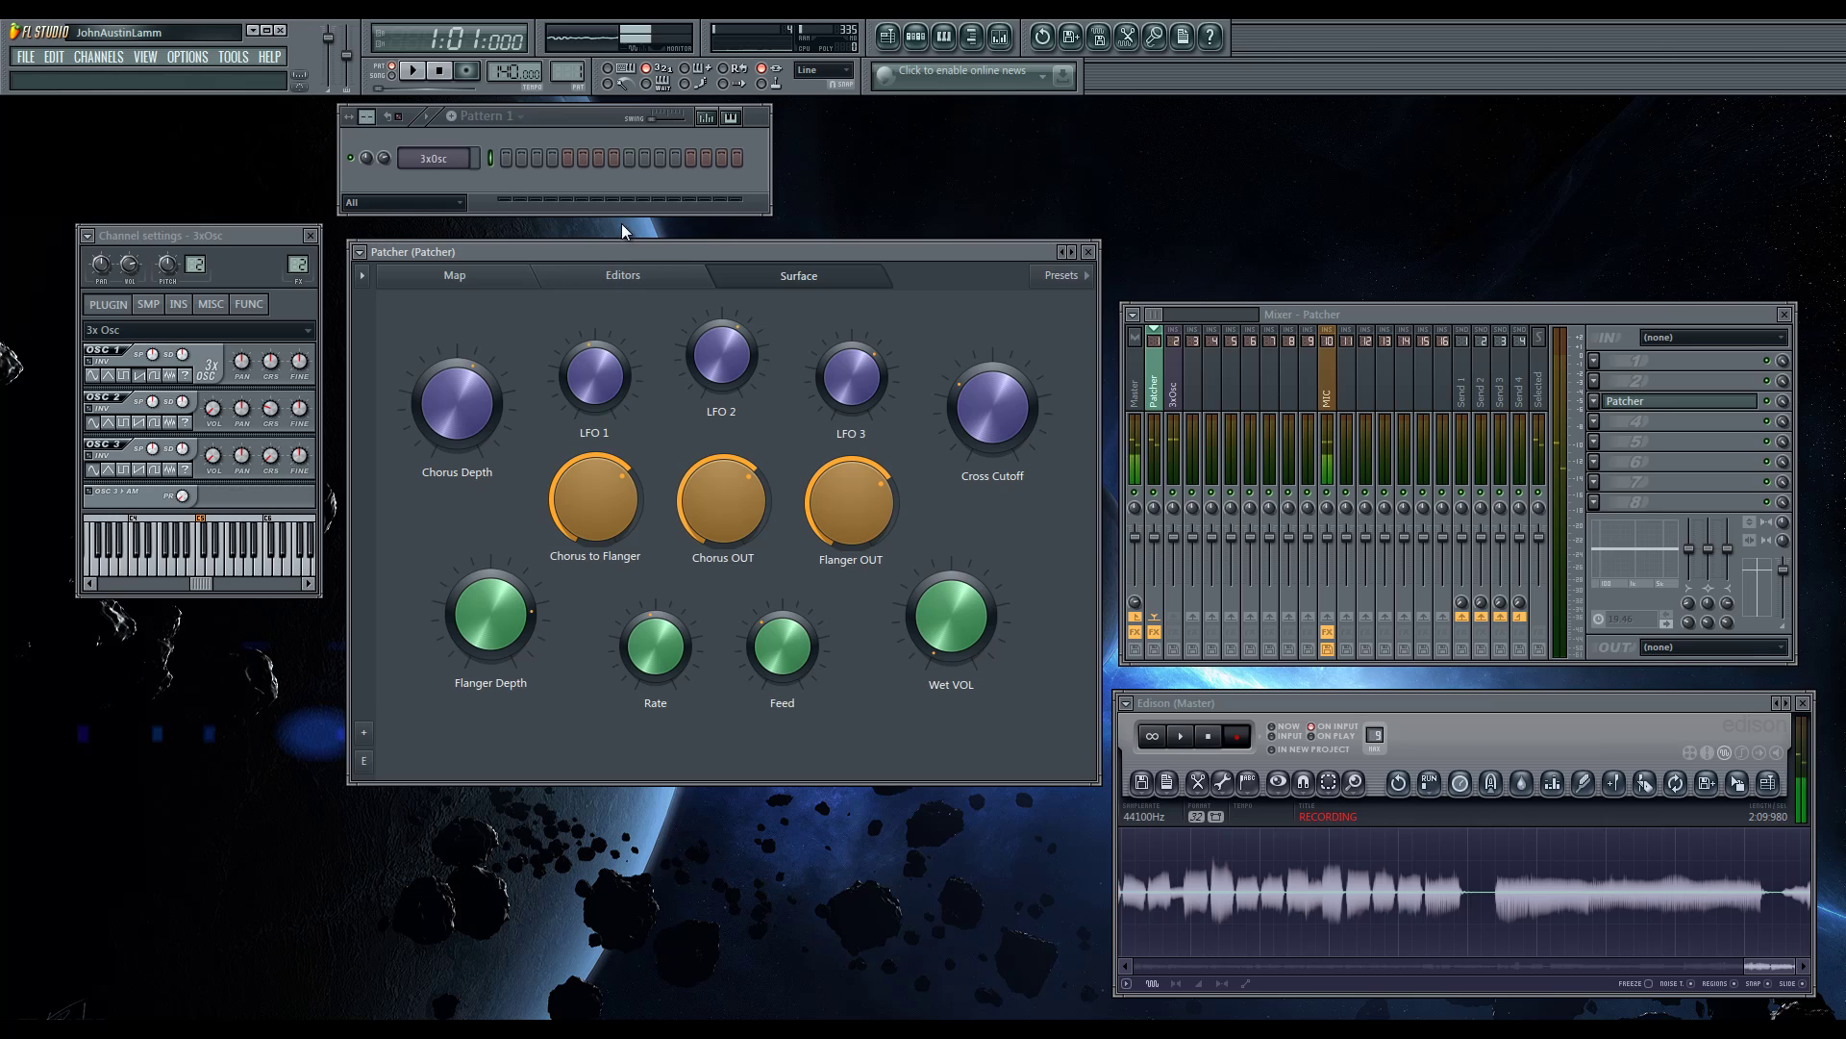
- Show the Patcher routing map maximized and inspect how C into F Amt is wired
{"action": "left_click", "coordinate": [442, 281]}
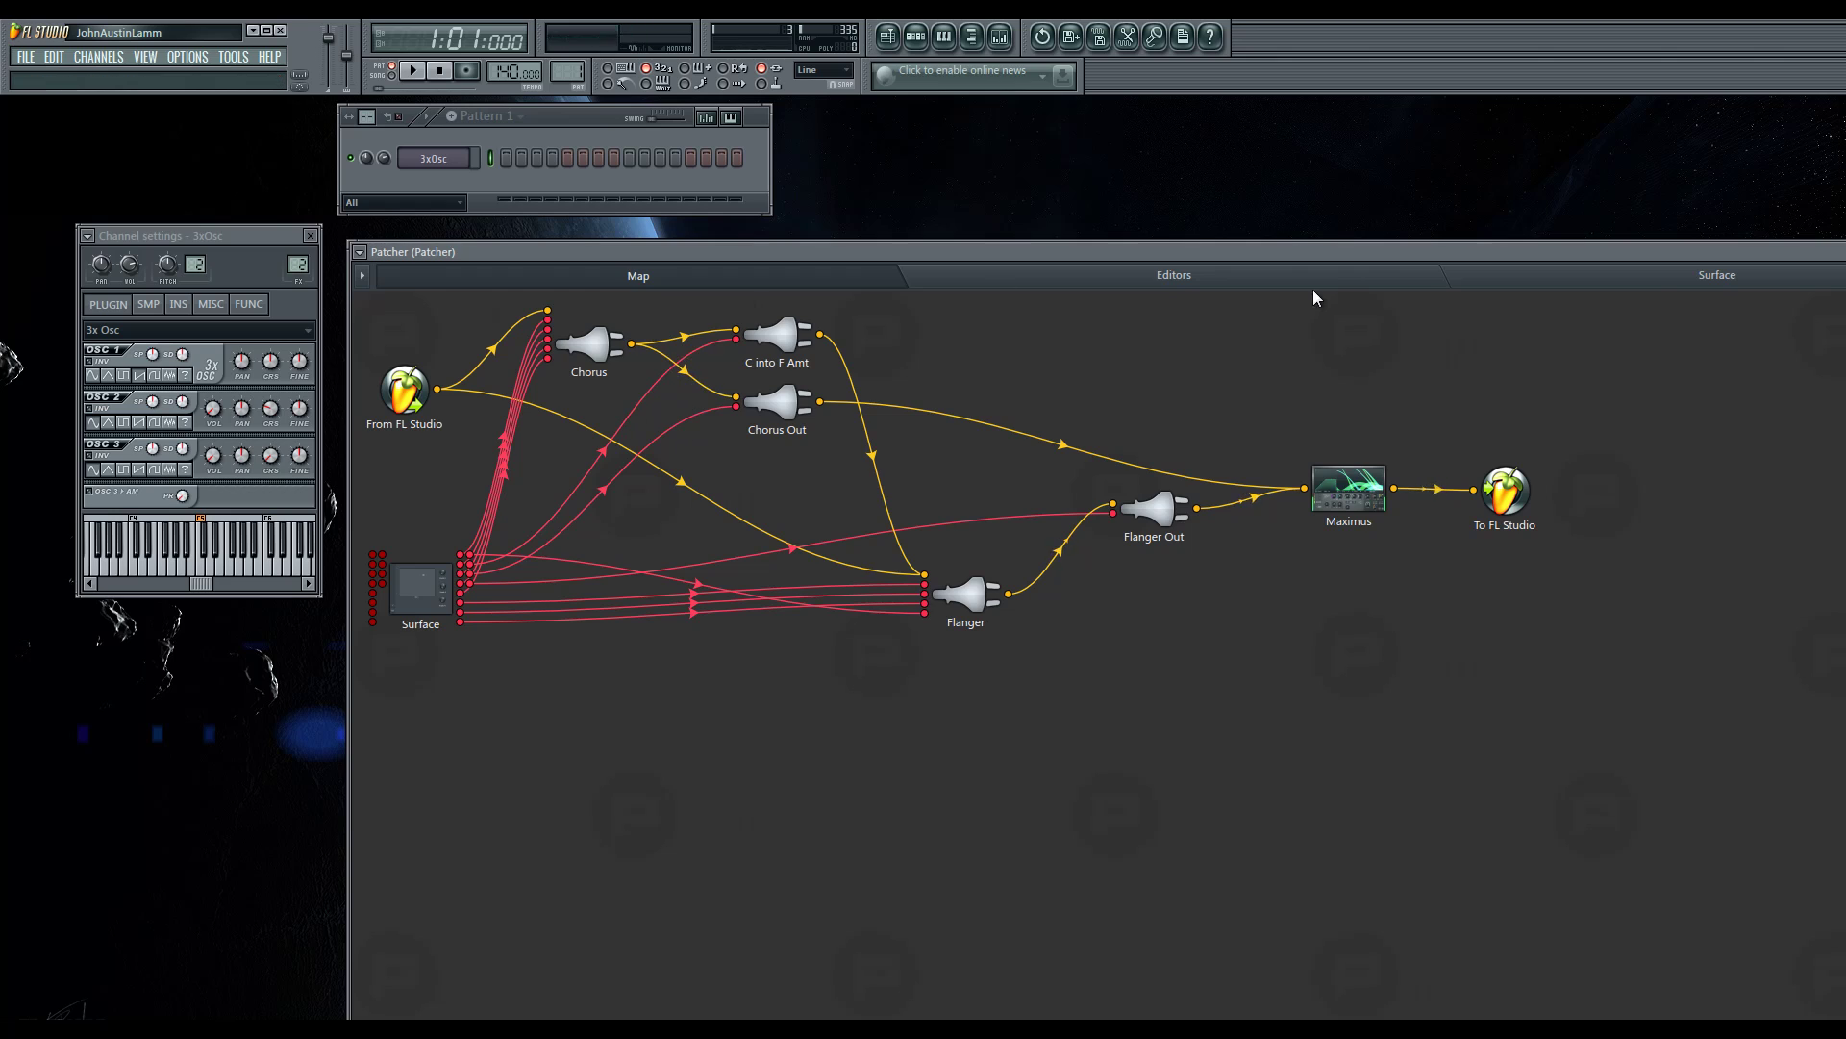
{"action": "double_click", "coordinate": [1781, 254]}
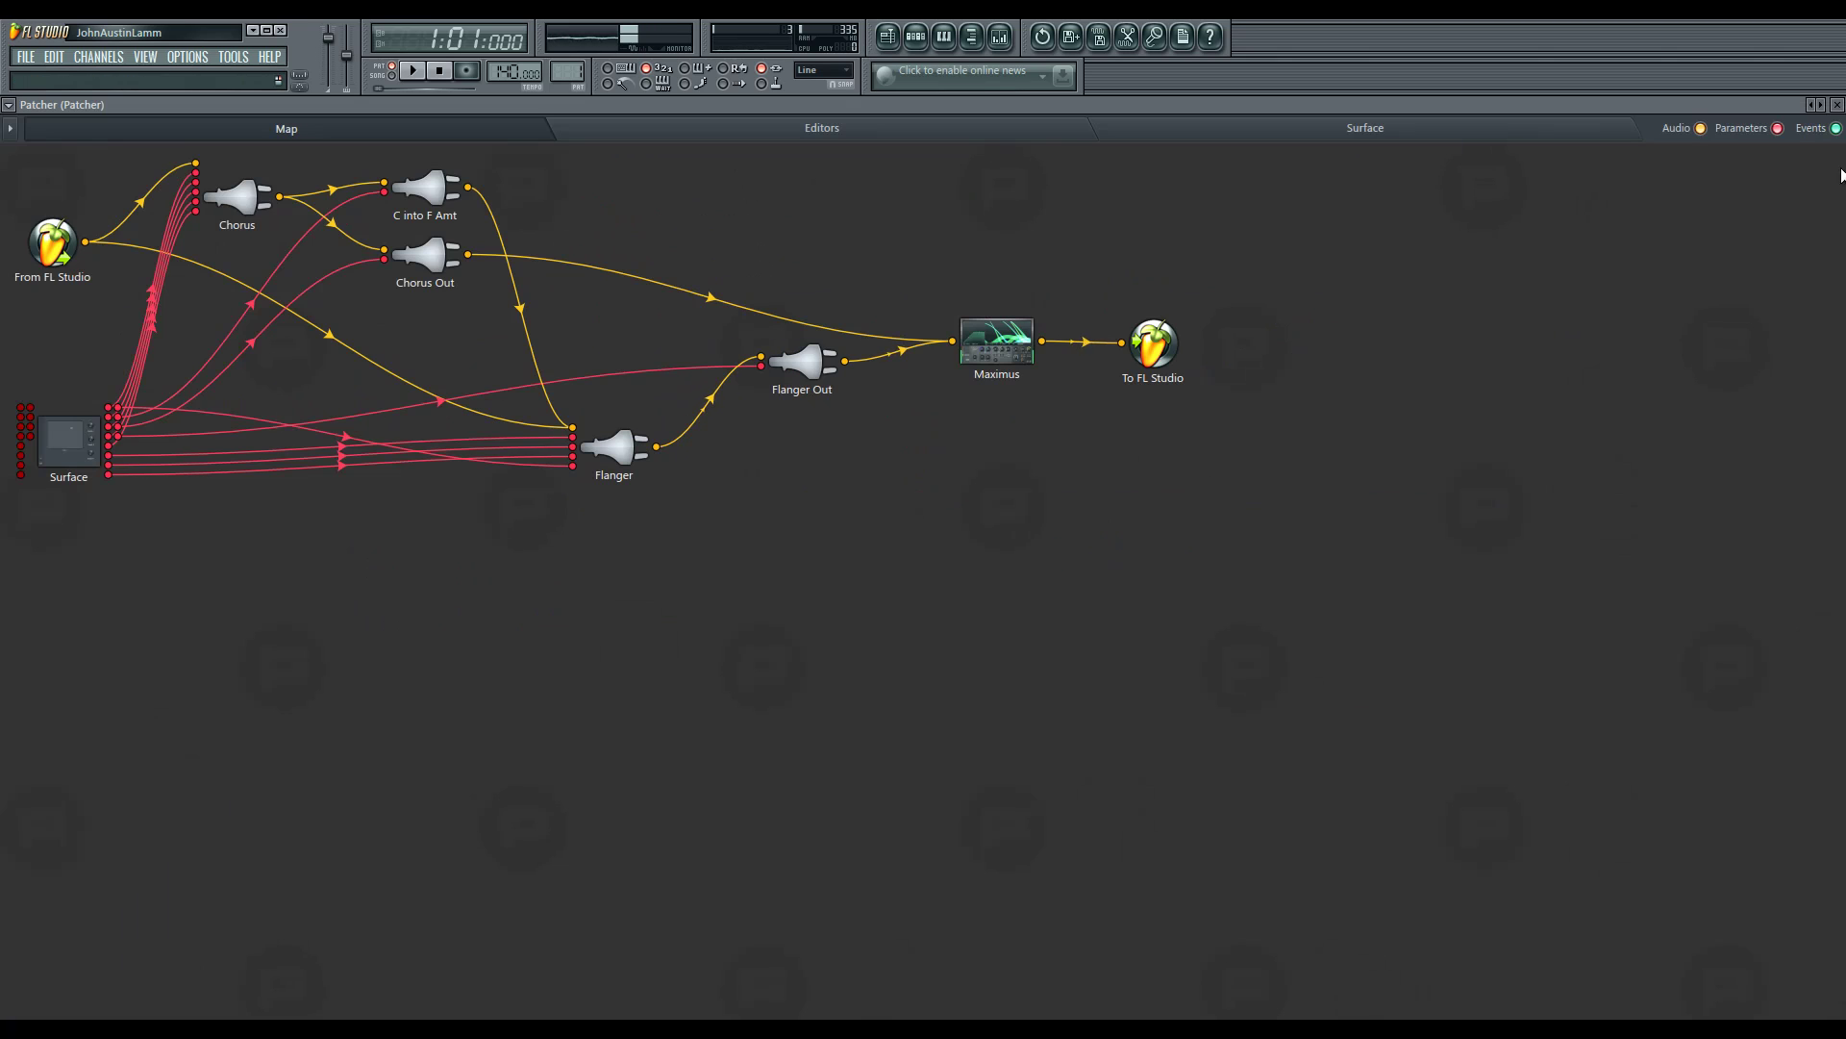
{"action": "left_click", "coordinate": [1777, 128]}
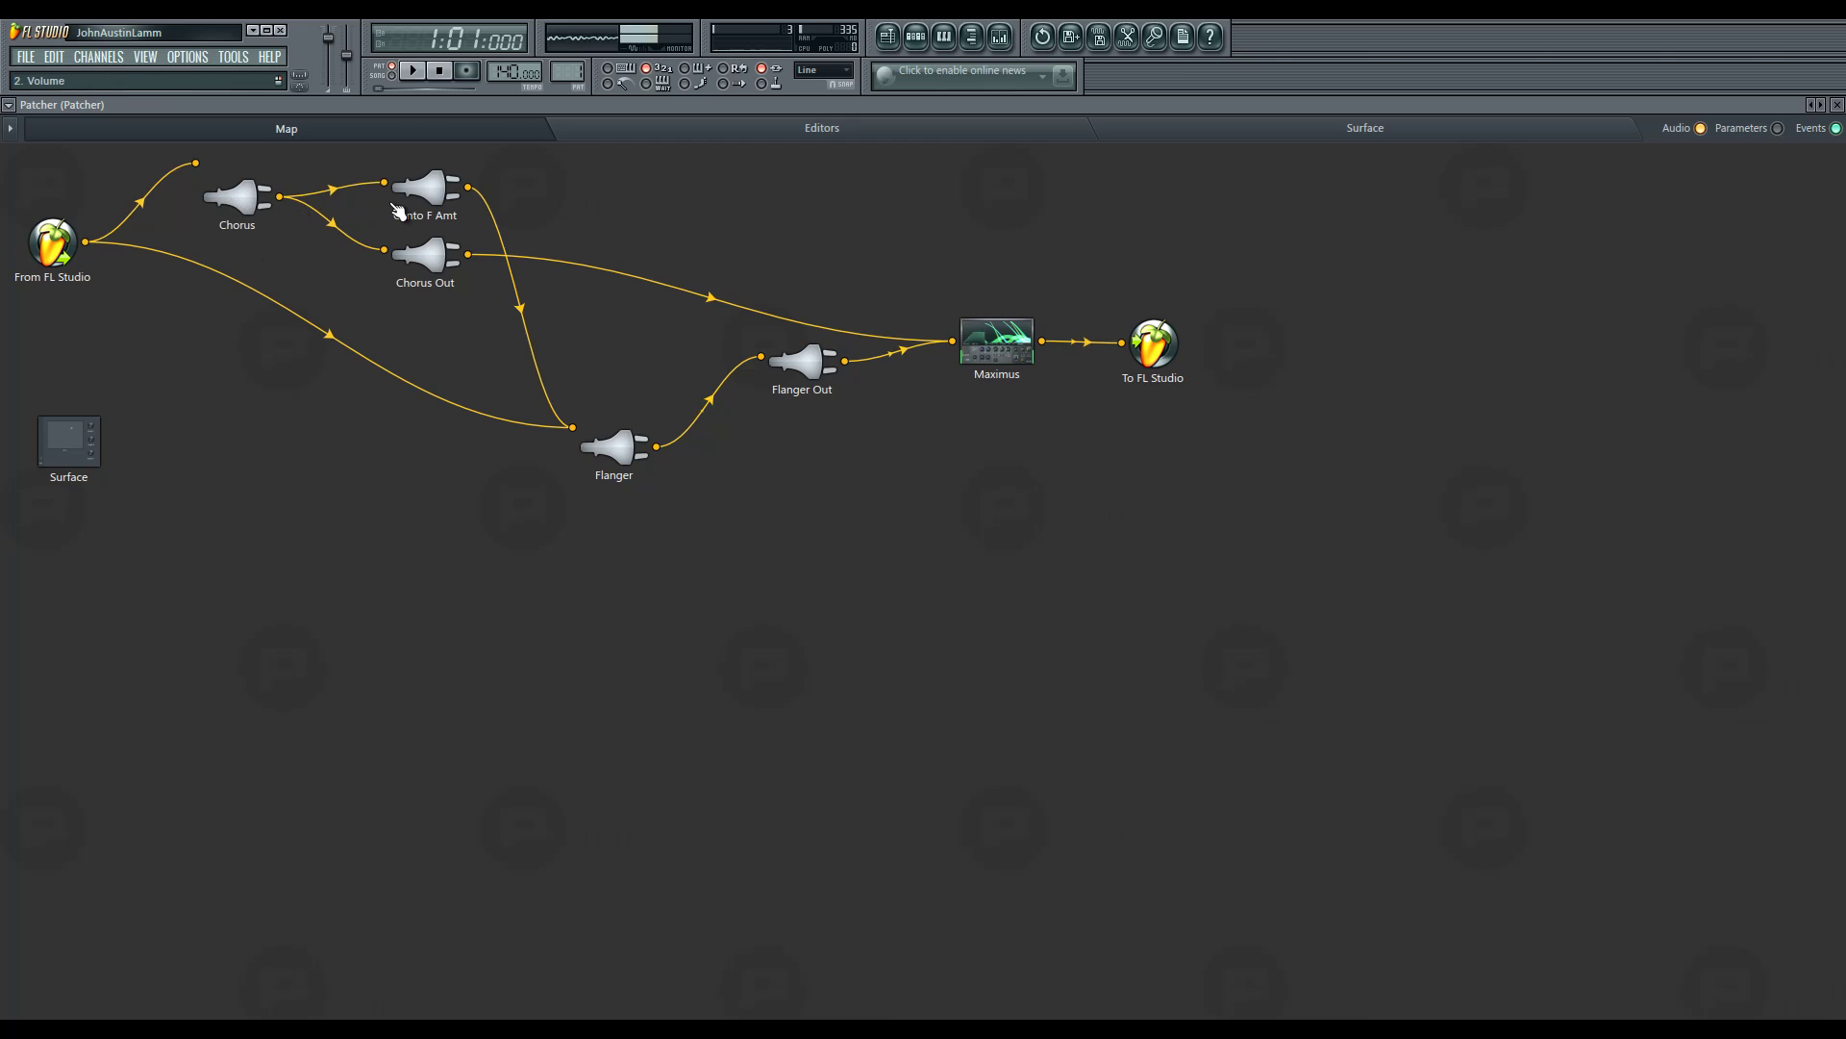
{"action": "mouse_move", "coordinate": [431, 190]}
{"action": "left_mouse_down"}
{"action": "mouse_move", "coordinate": [616, 190]}
{"action": "mouse_move", "coordinate": [435, 186]}
{"action": "left_mouse_up"}
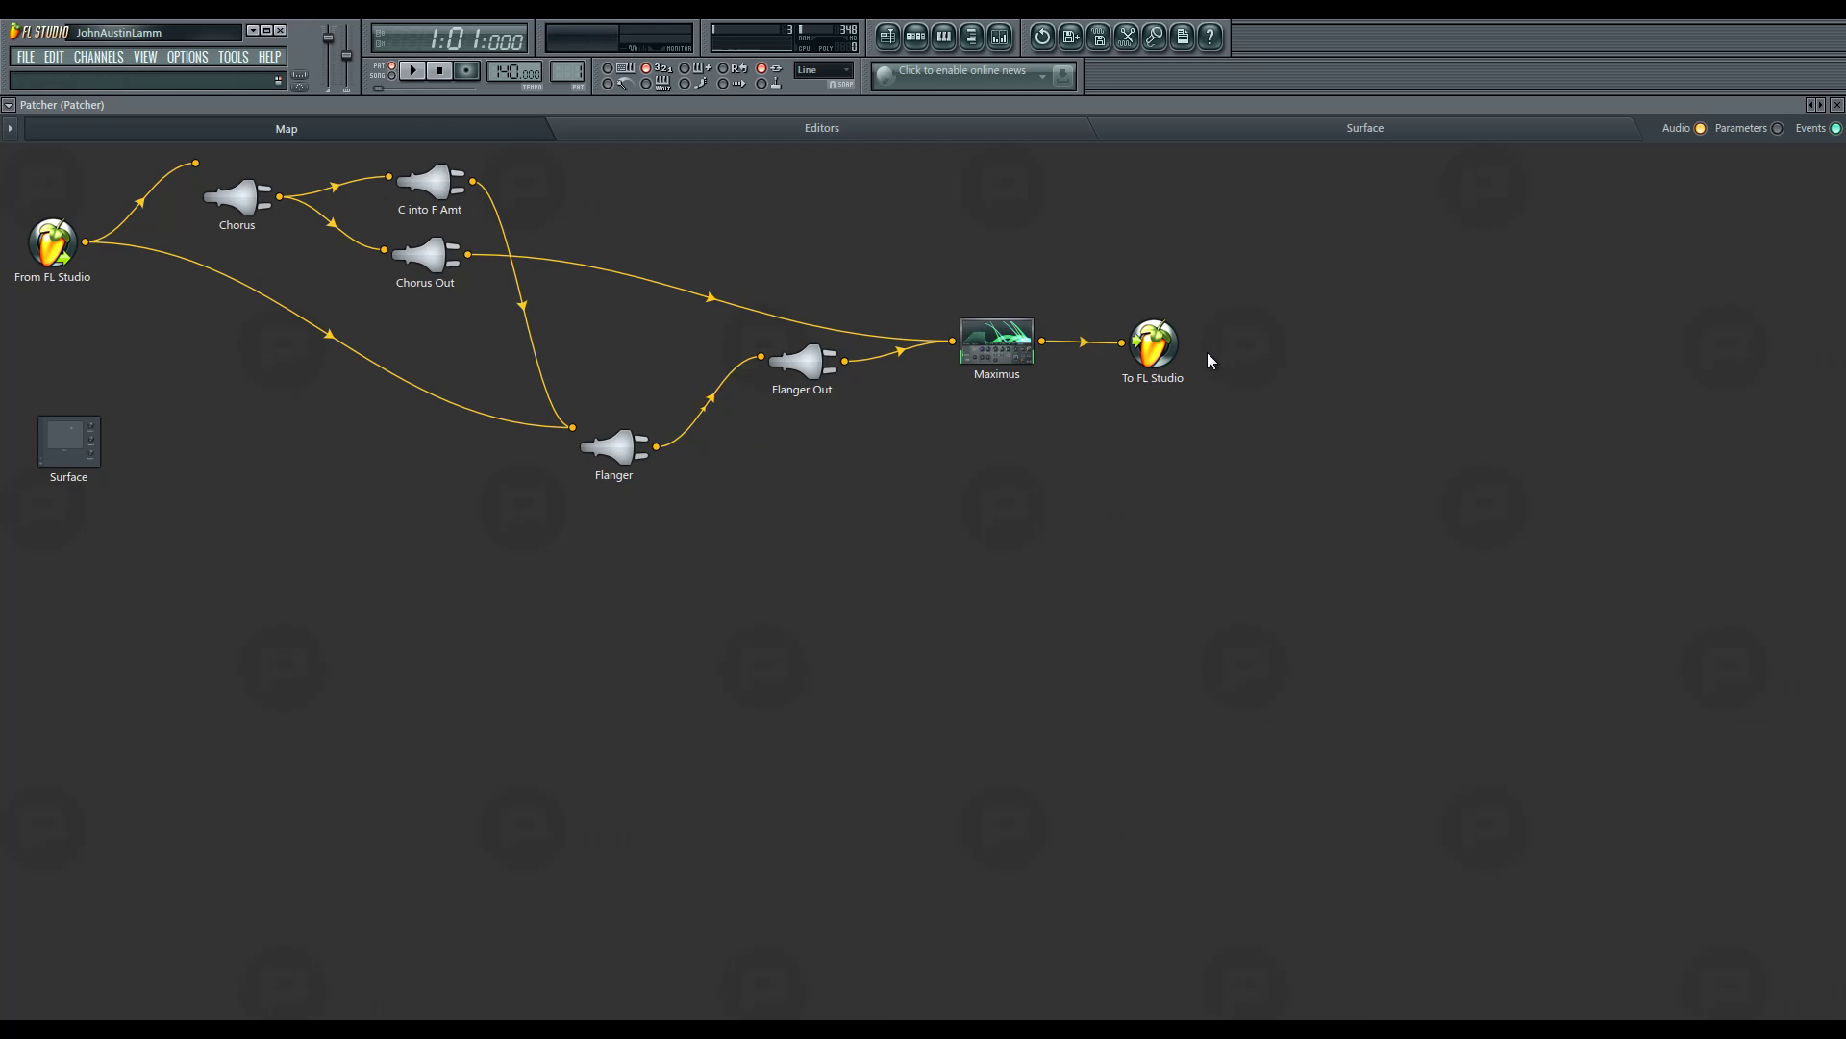
- Toggle the Audio and Parameters wire views until both connection types are shown
{"action": "left_click", "coordinate": [1699, 129]}
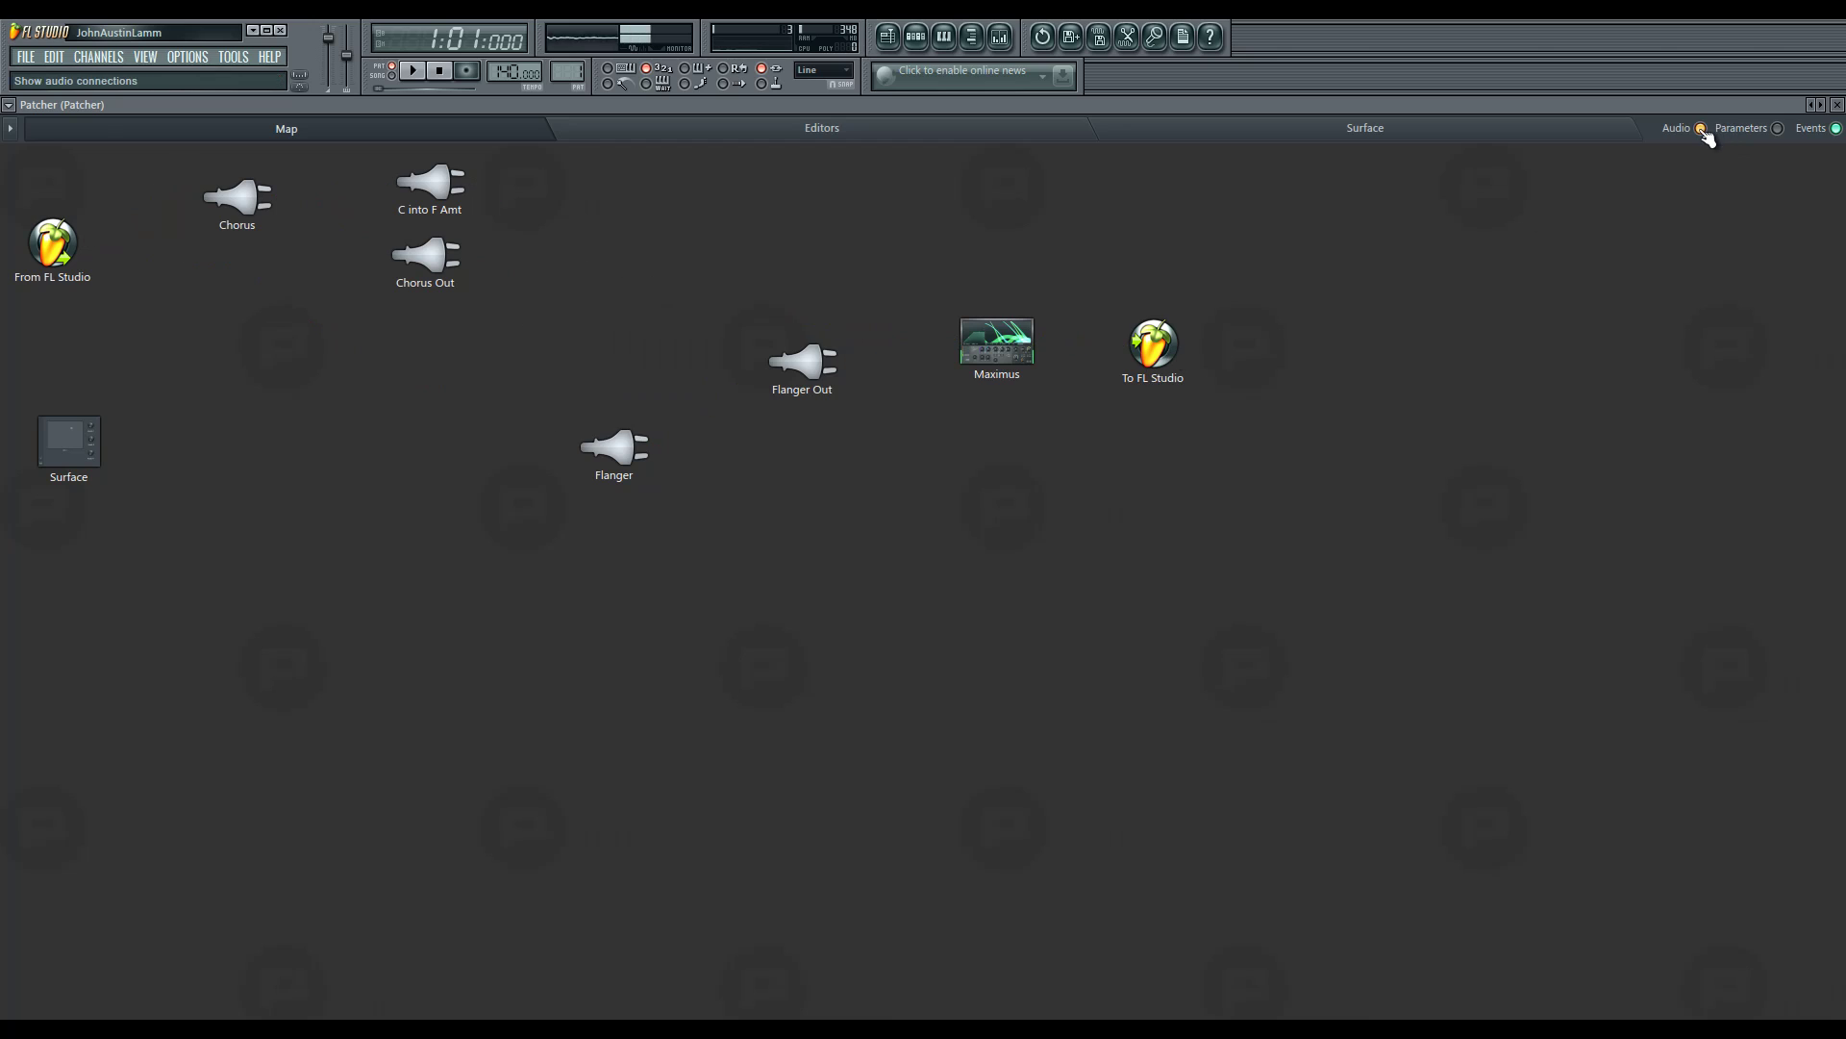
{"action": "left_click", "coordinate": [1778, 130]}
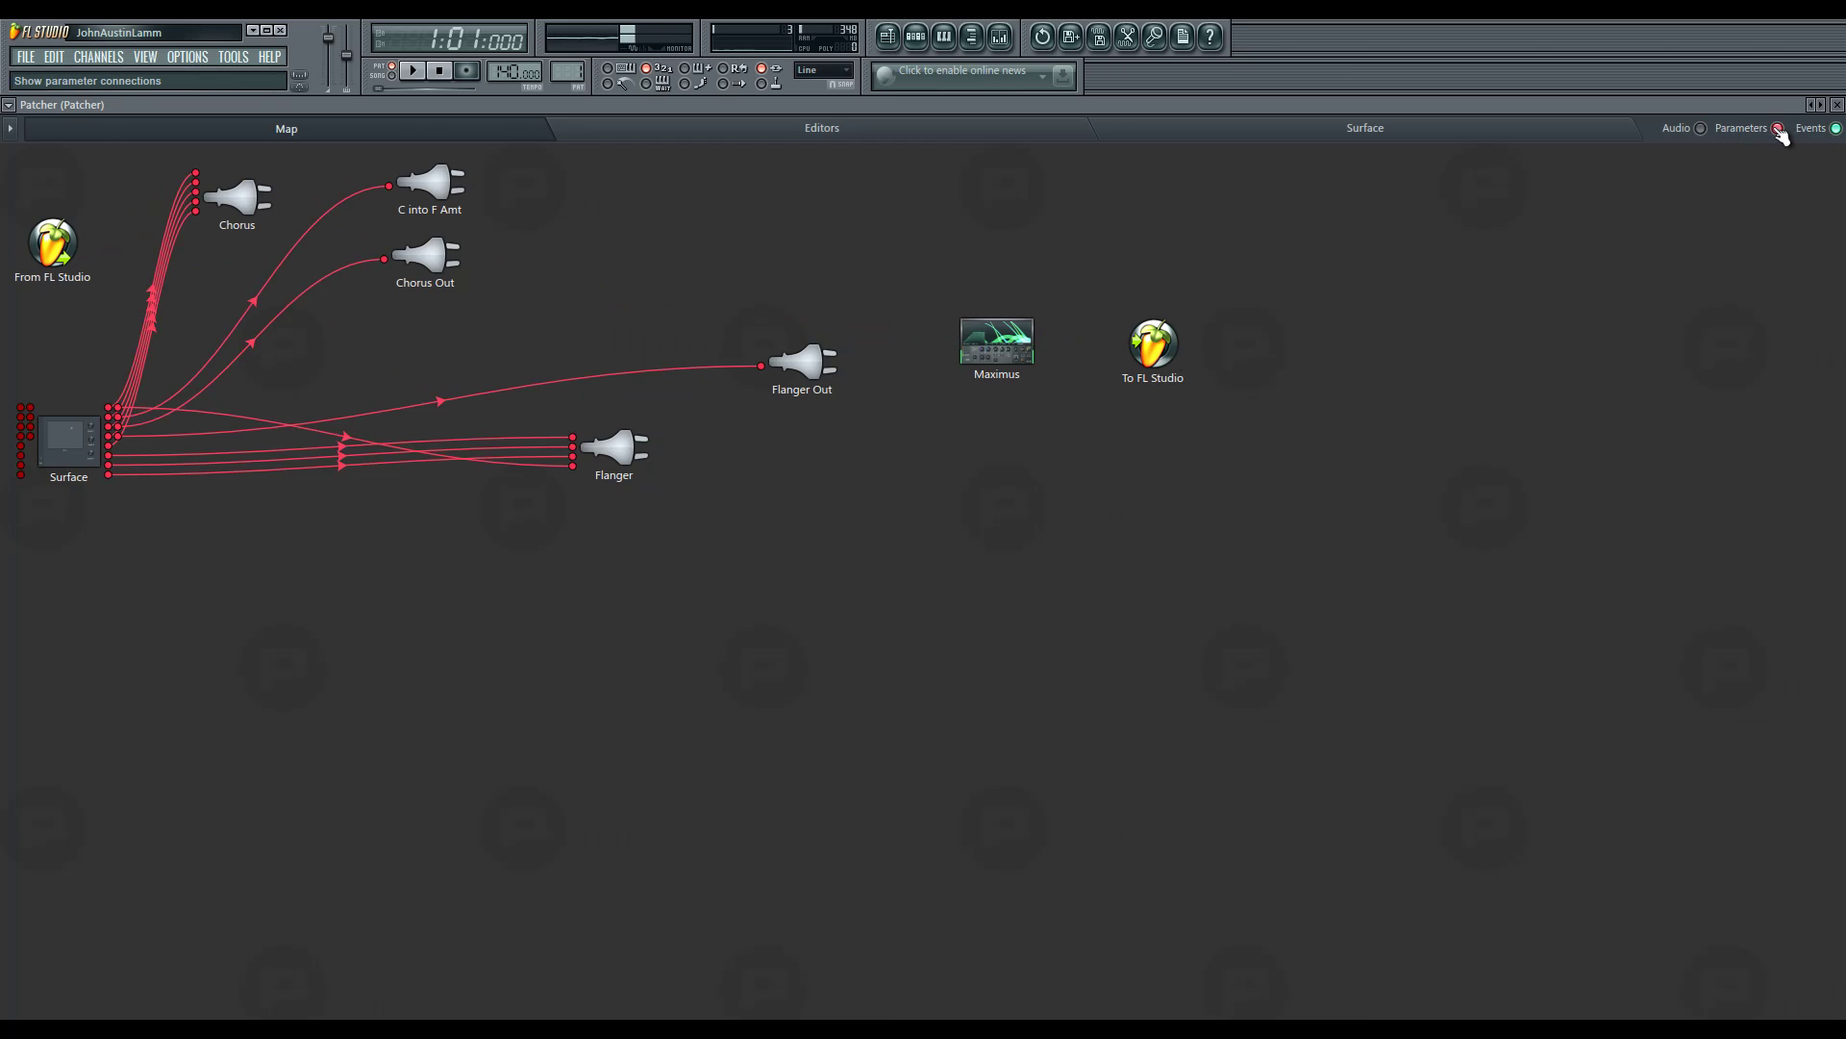
{"action": "left_click", "coordinate": [1779, 130]}
{"action": "left_click", "coordinate": [1699, 129]}
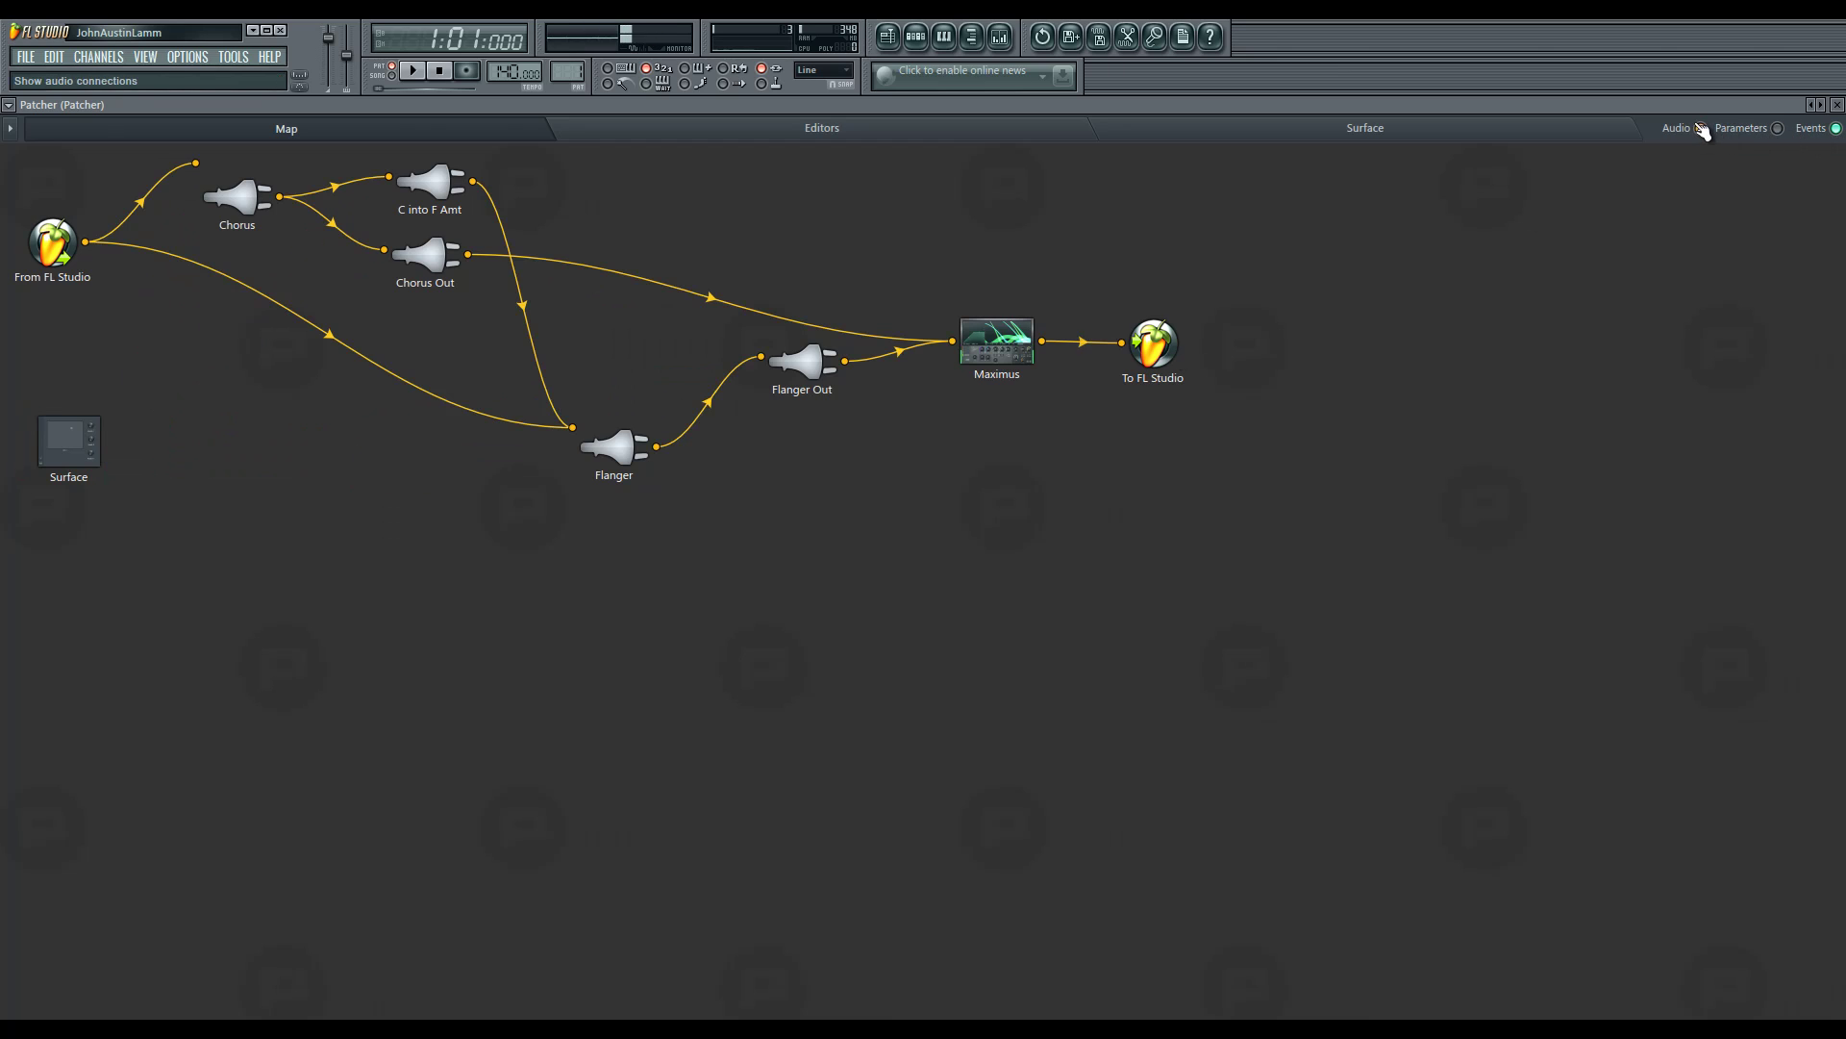
{"action": "left_click", "coordinate": [1787, 126]}
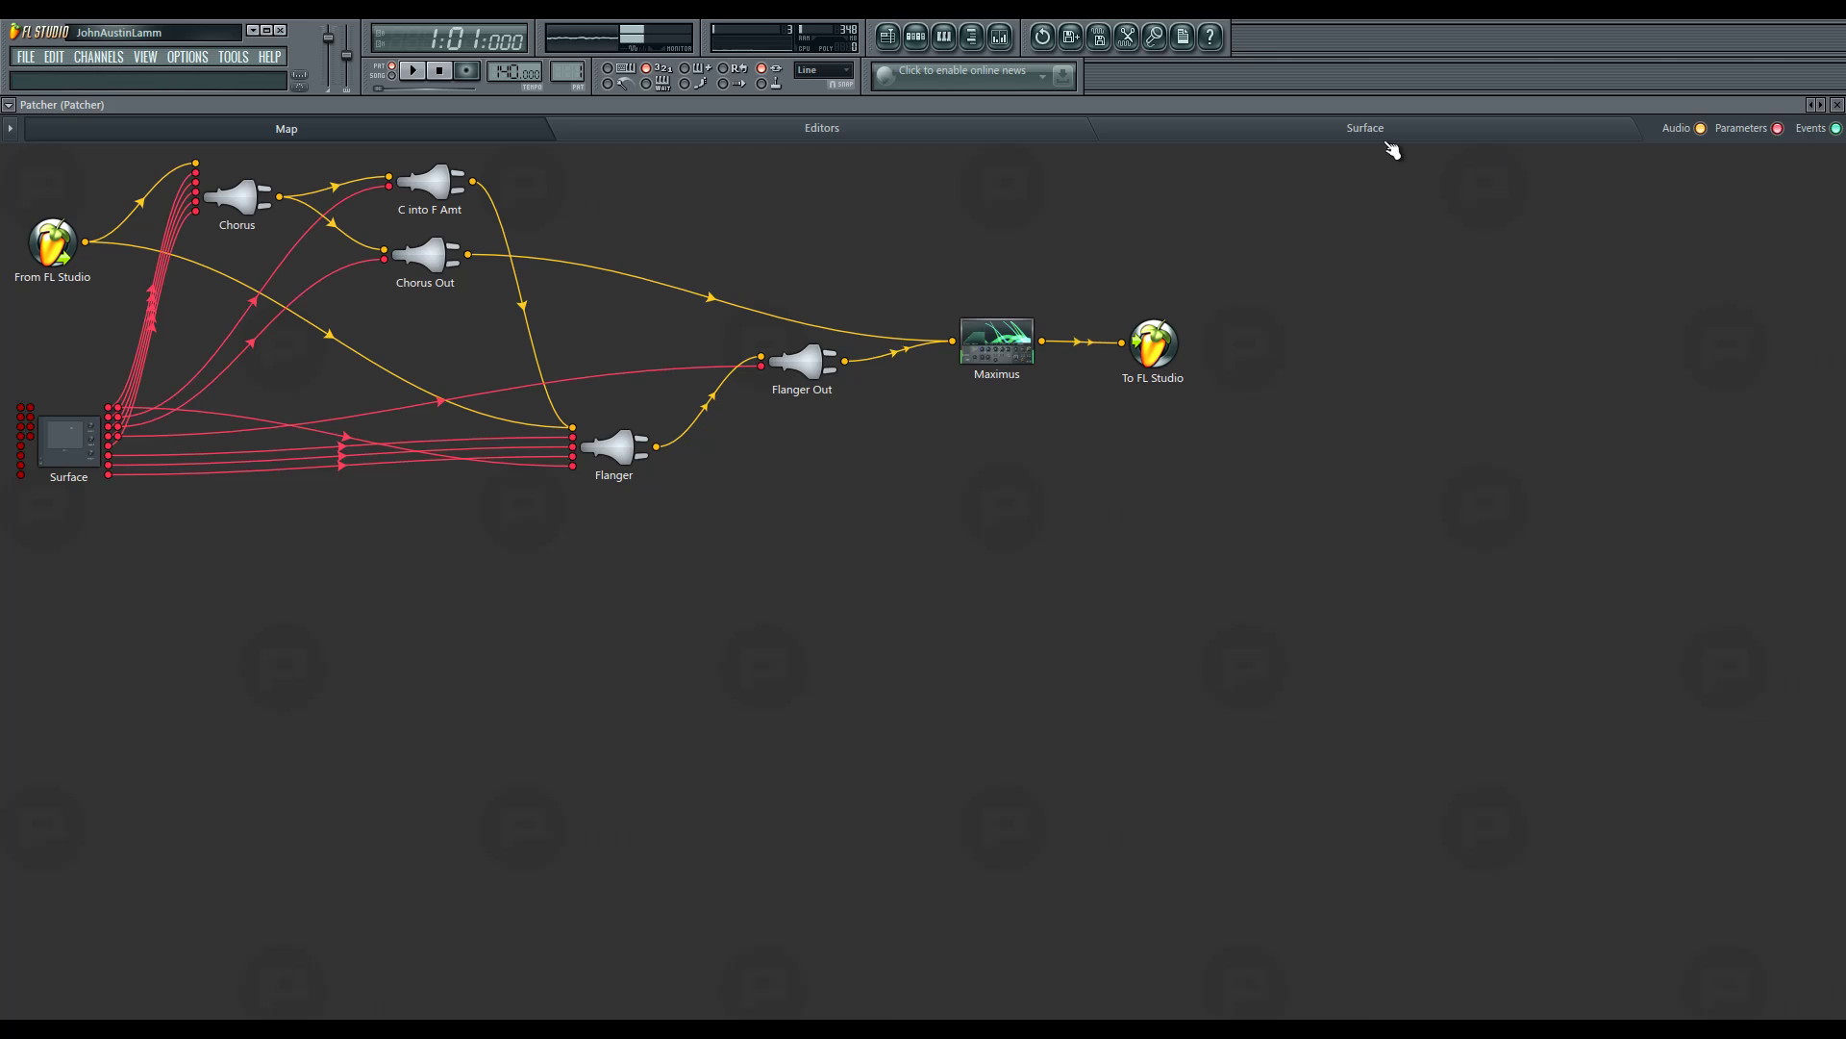
- Show the Patcher Editors list, expanding and collapsing the Chorus and Flanger parameter rows
{"action": "left_click", "coordinate": [1027, 137]}
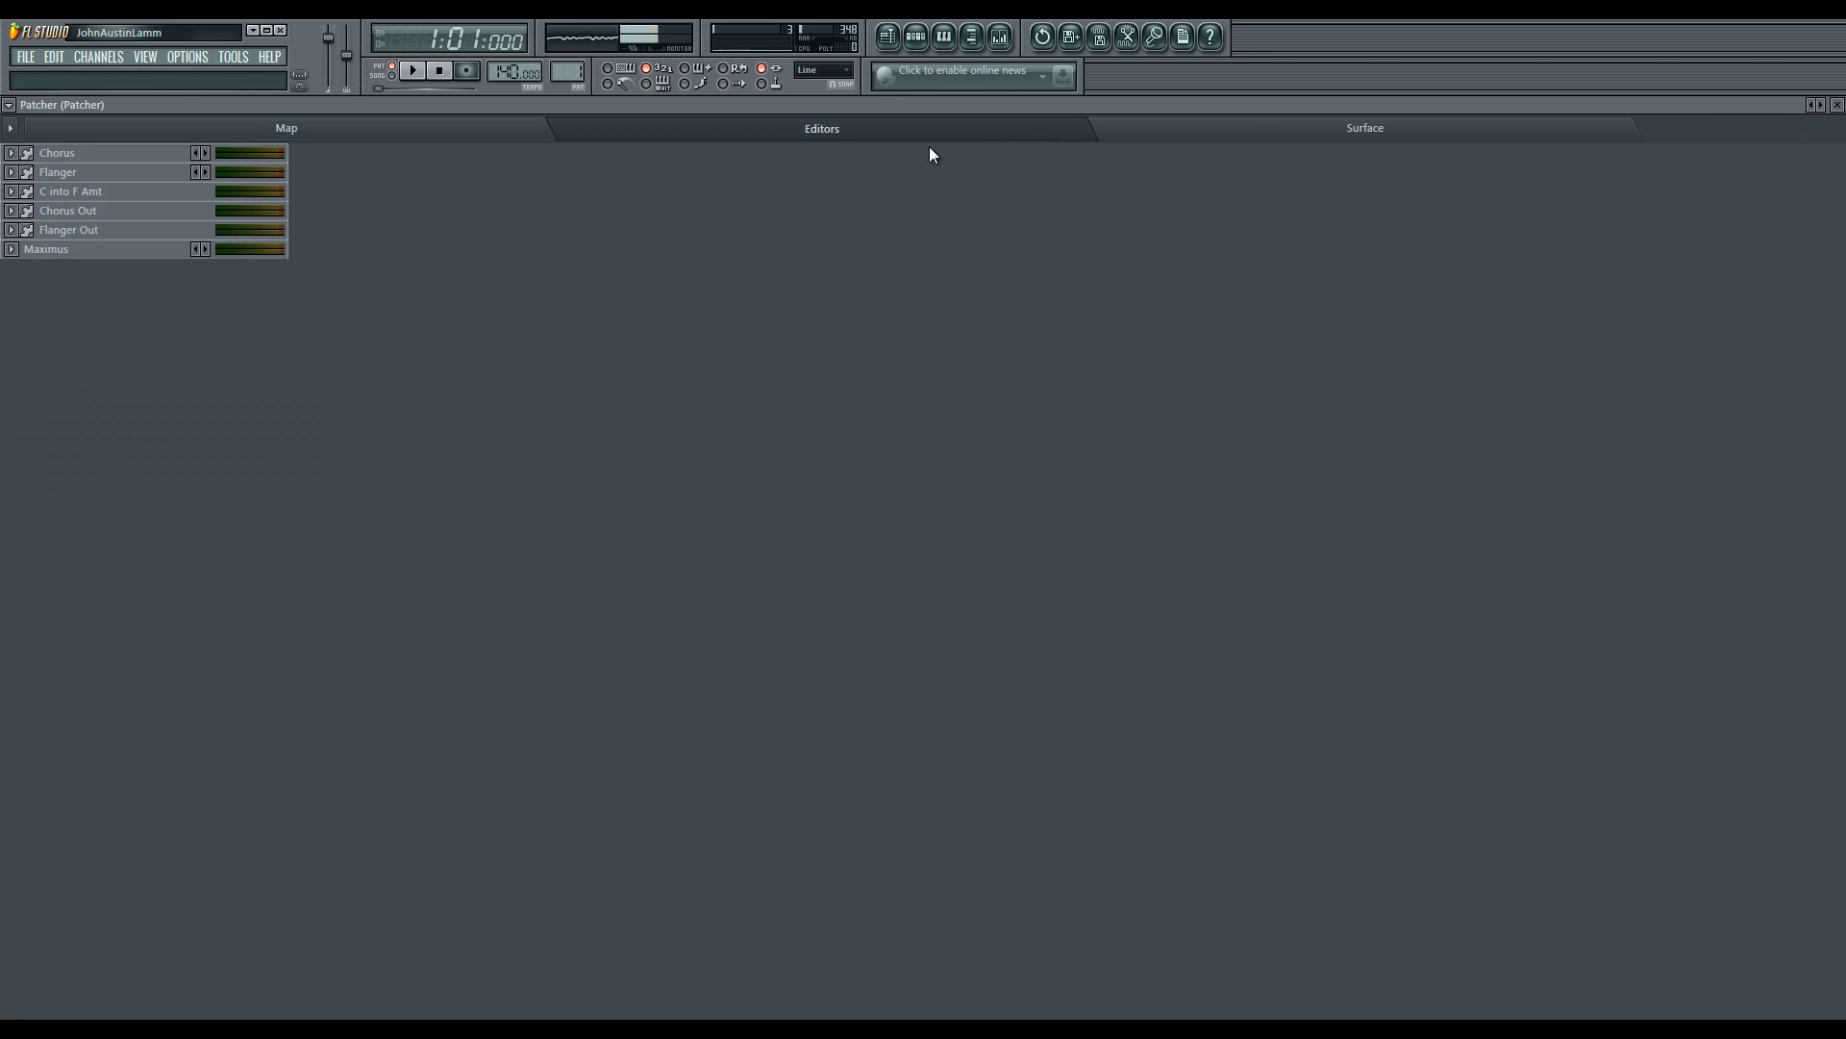
{"action": "left_click", "coordinate": [12, 153]}
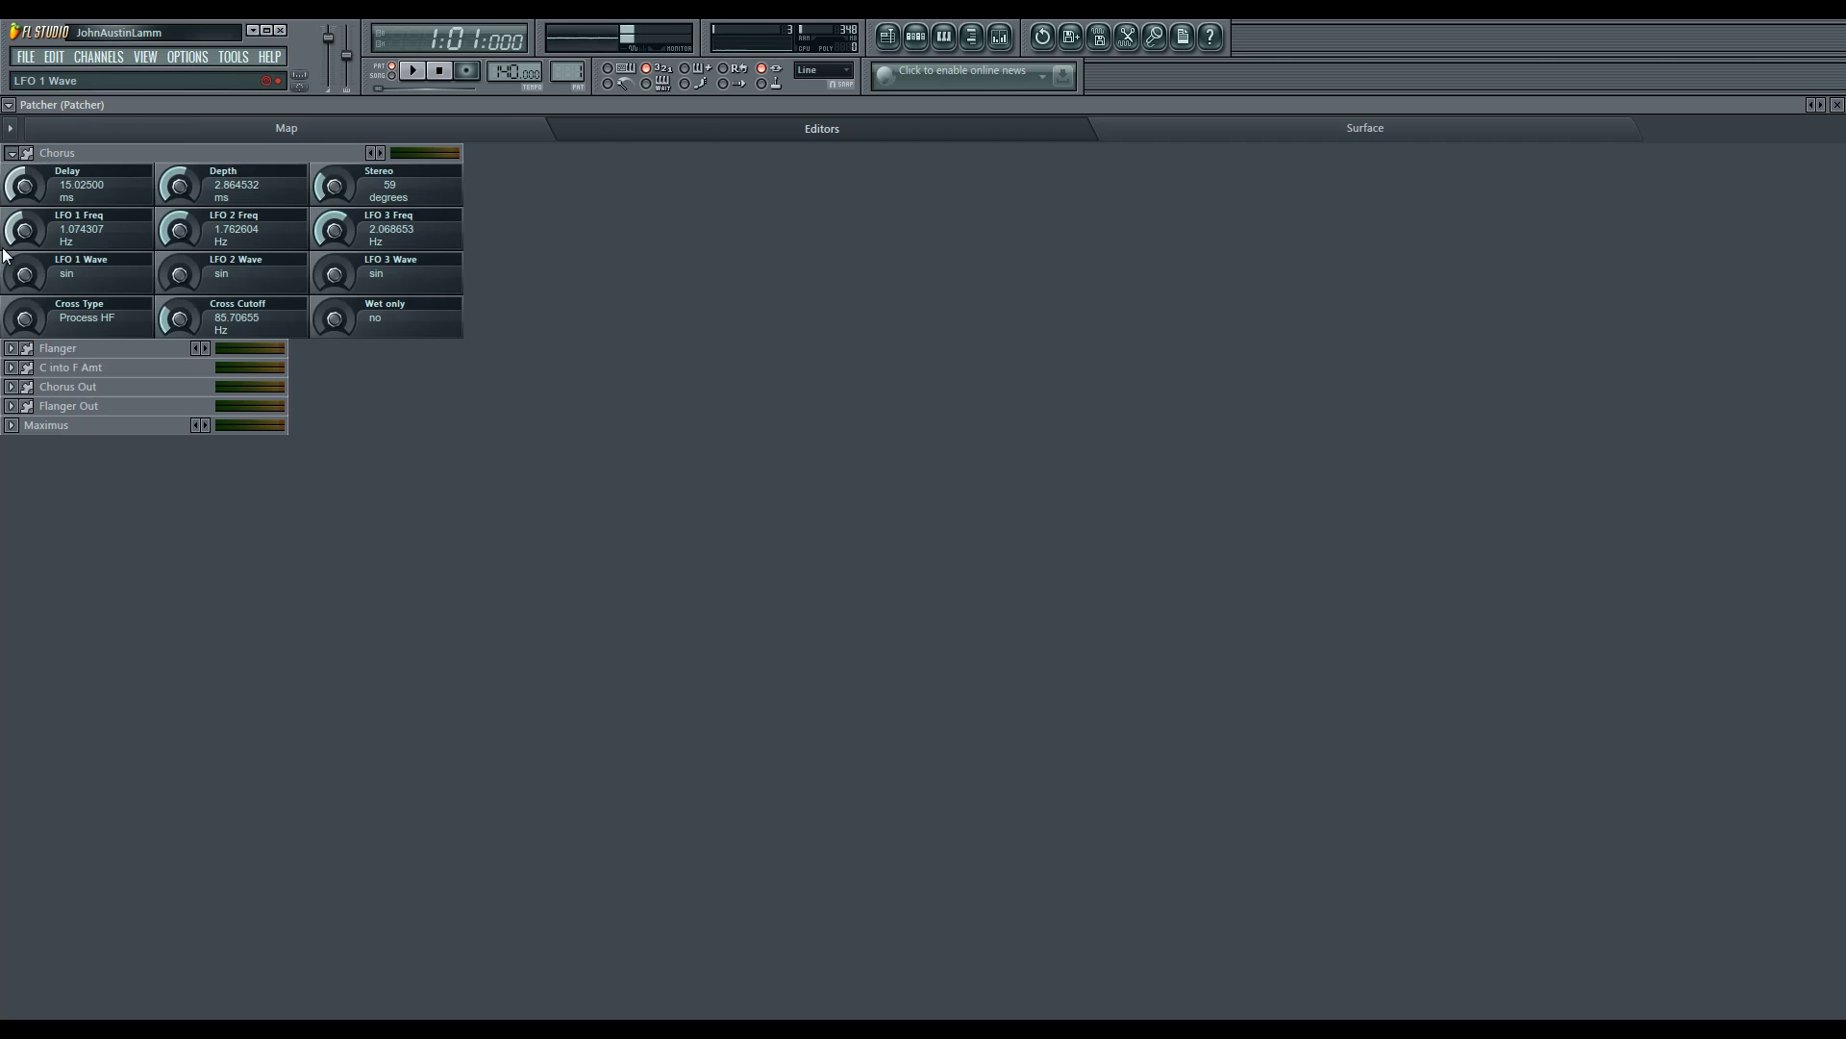
{"action": "left_click", "coordinate": [11, 348]}
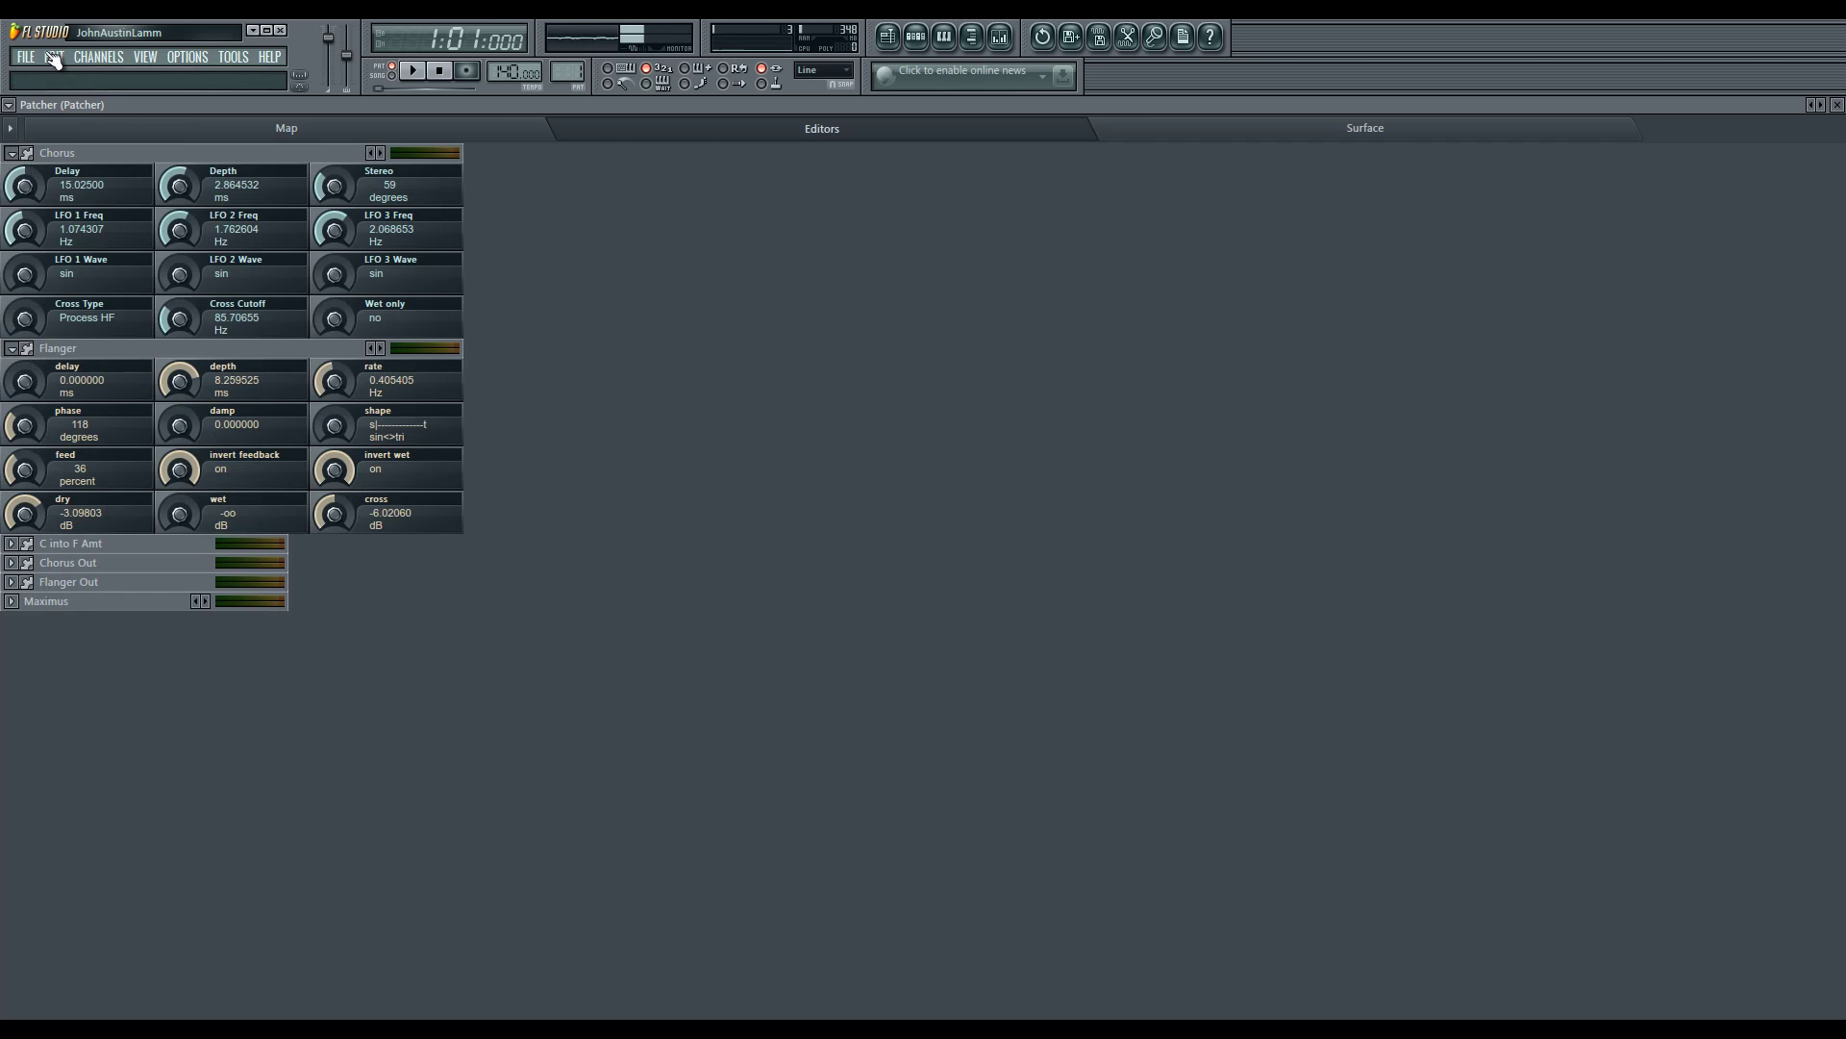
{"action": "left_click", "coordinate": [11, 153]}
{"action": "left_click", "coordinate": [12, 172]}
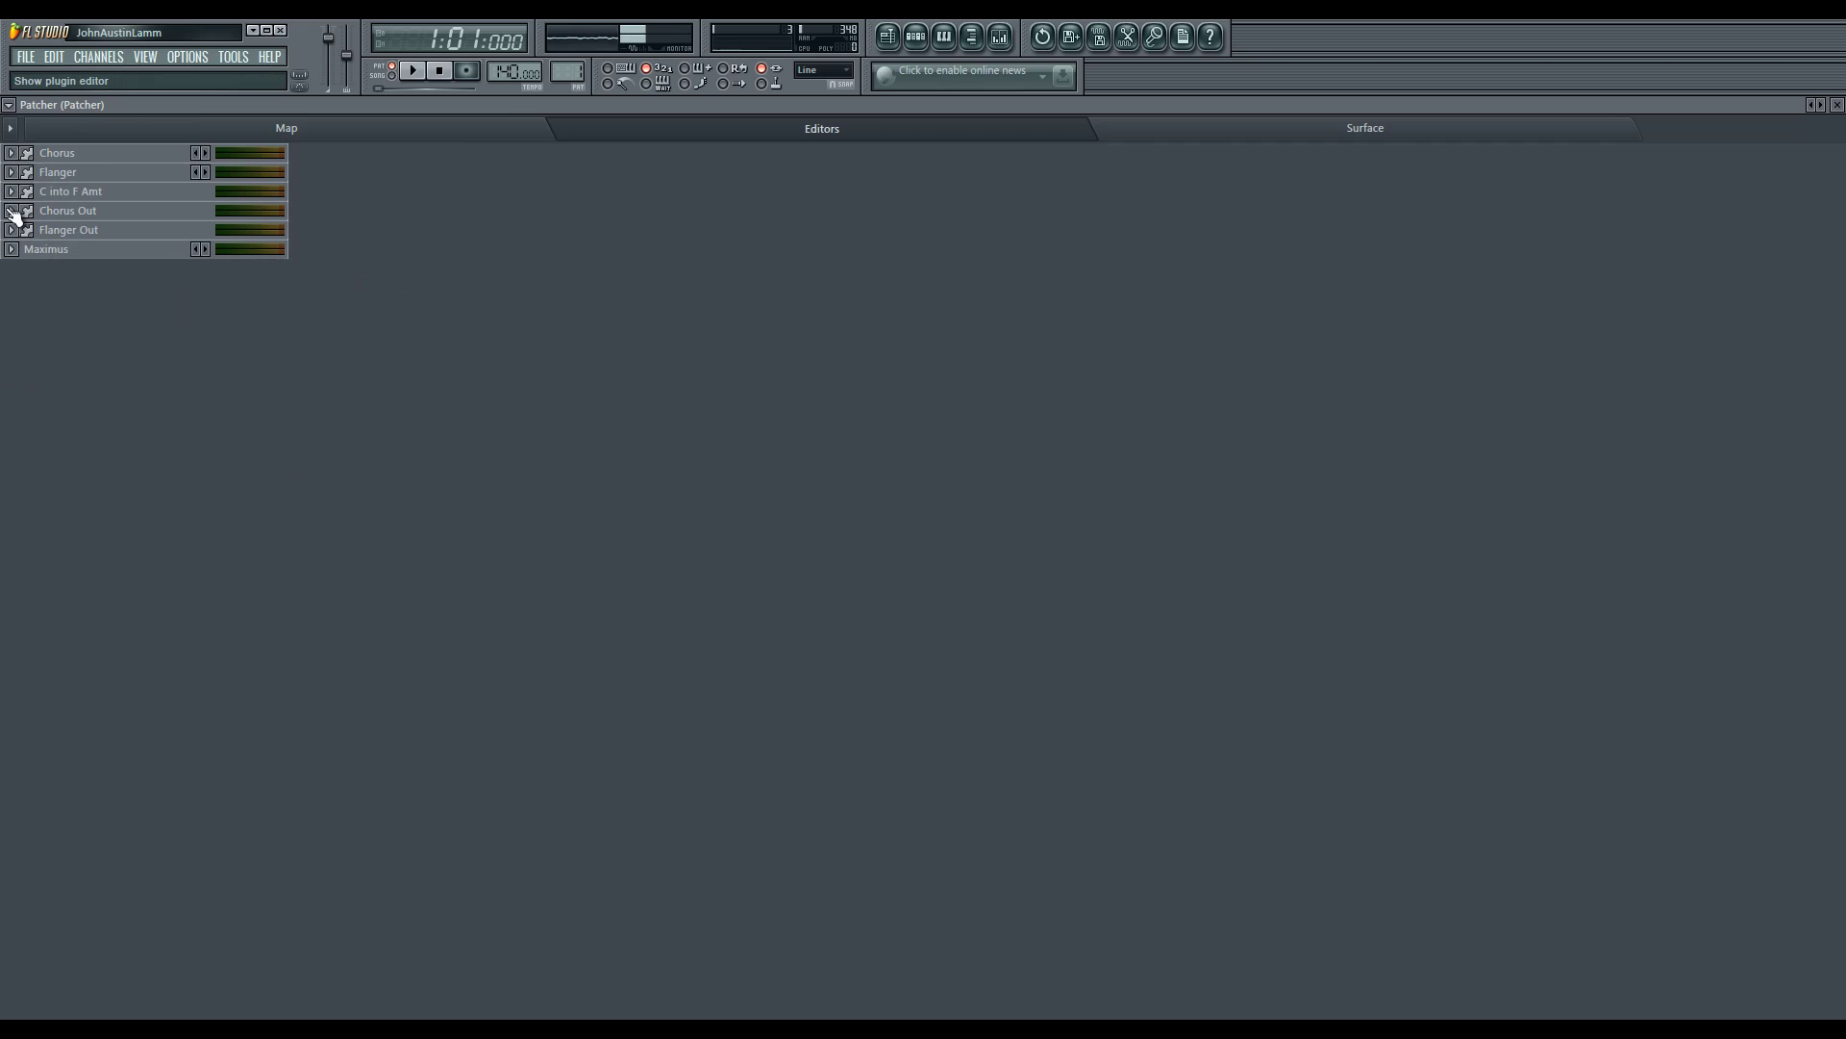
- View the Maximus HIGH band's compression curve, then collapse the Maximus editor
{"action": "left_click", "coordinate": [12, 249]}
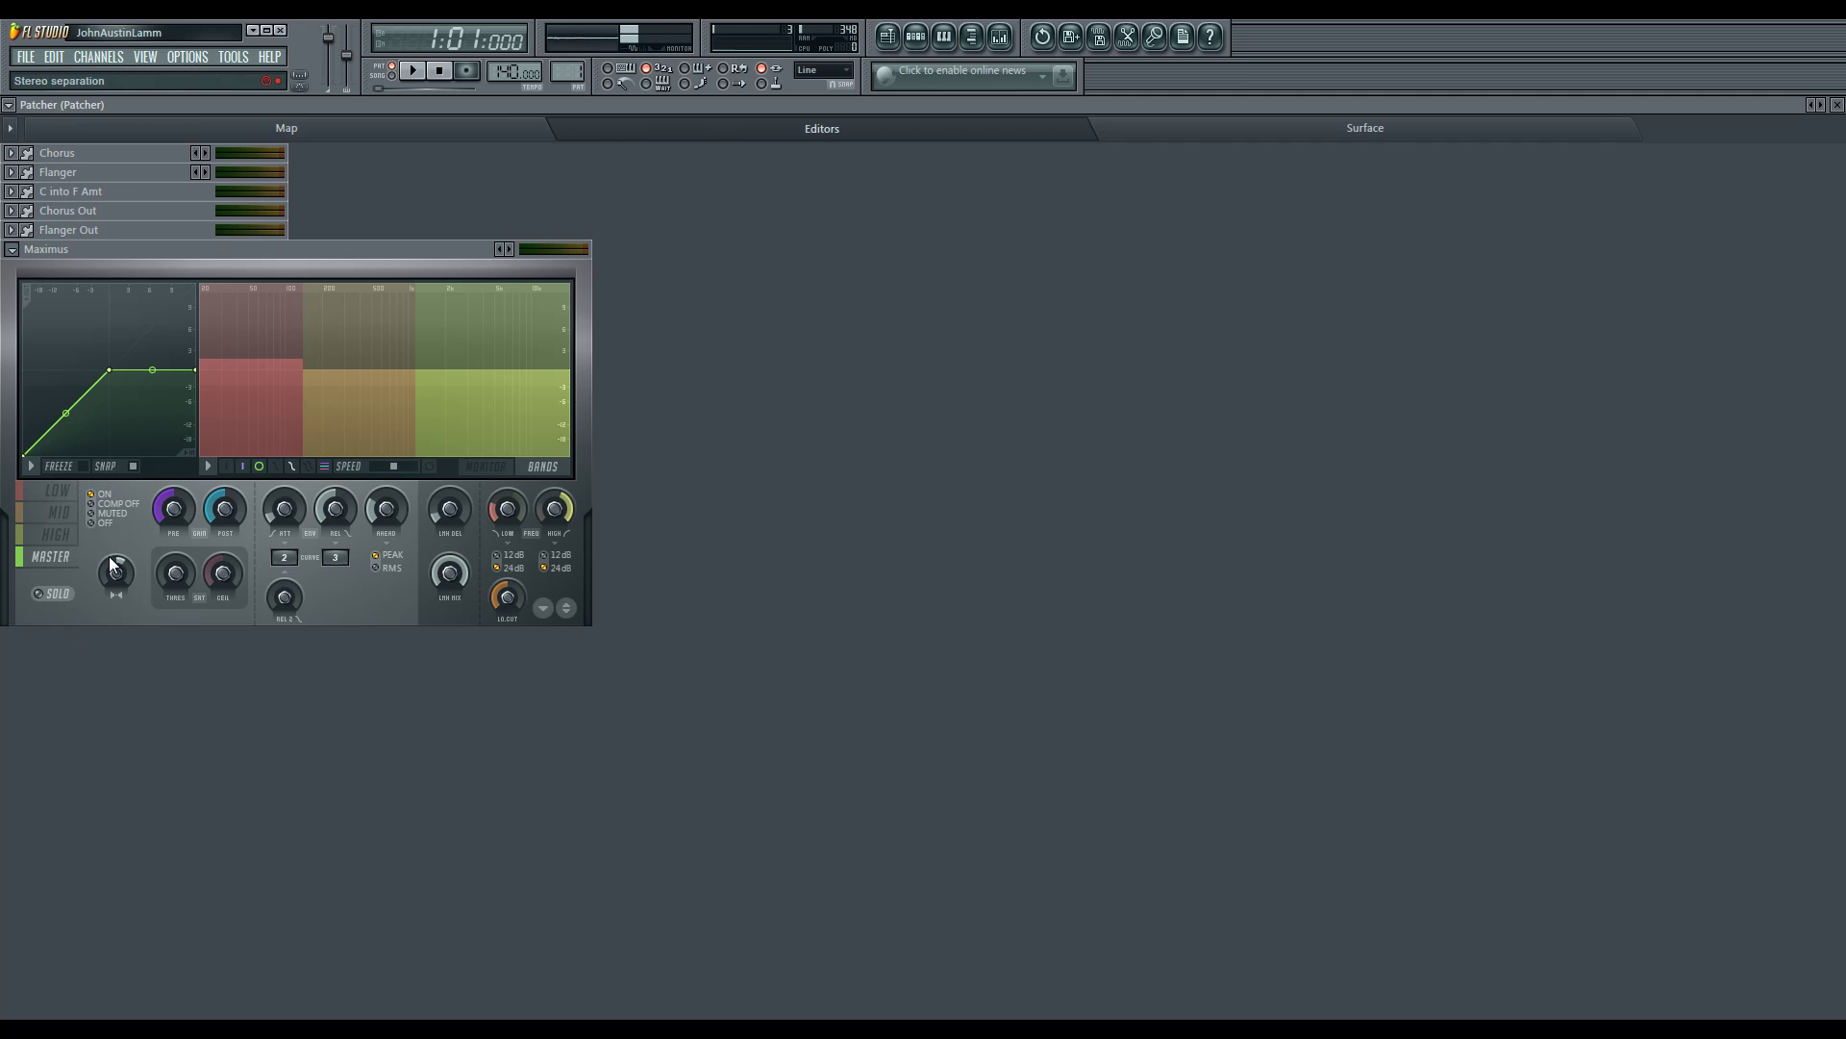
{"action": "left_click", "coordinate": [57, 512]}
{"action": "left_click", "coordinate": [56, 534]}
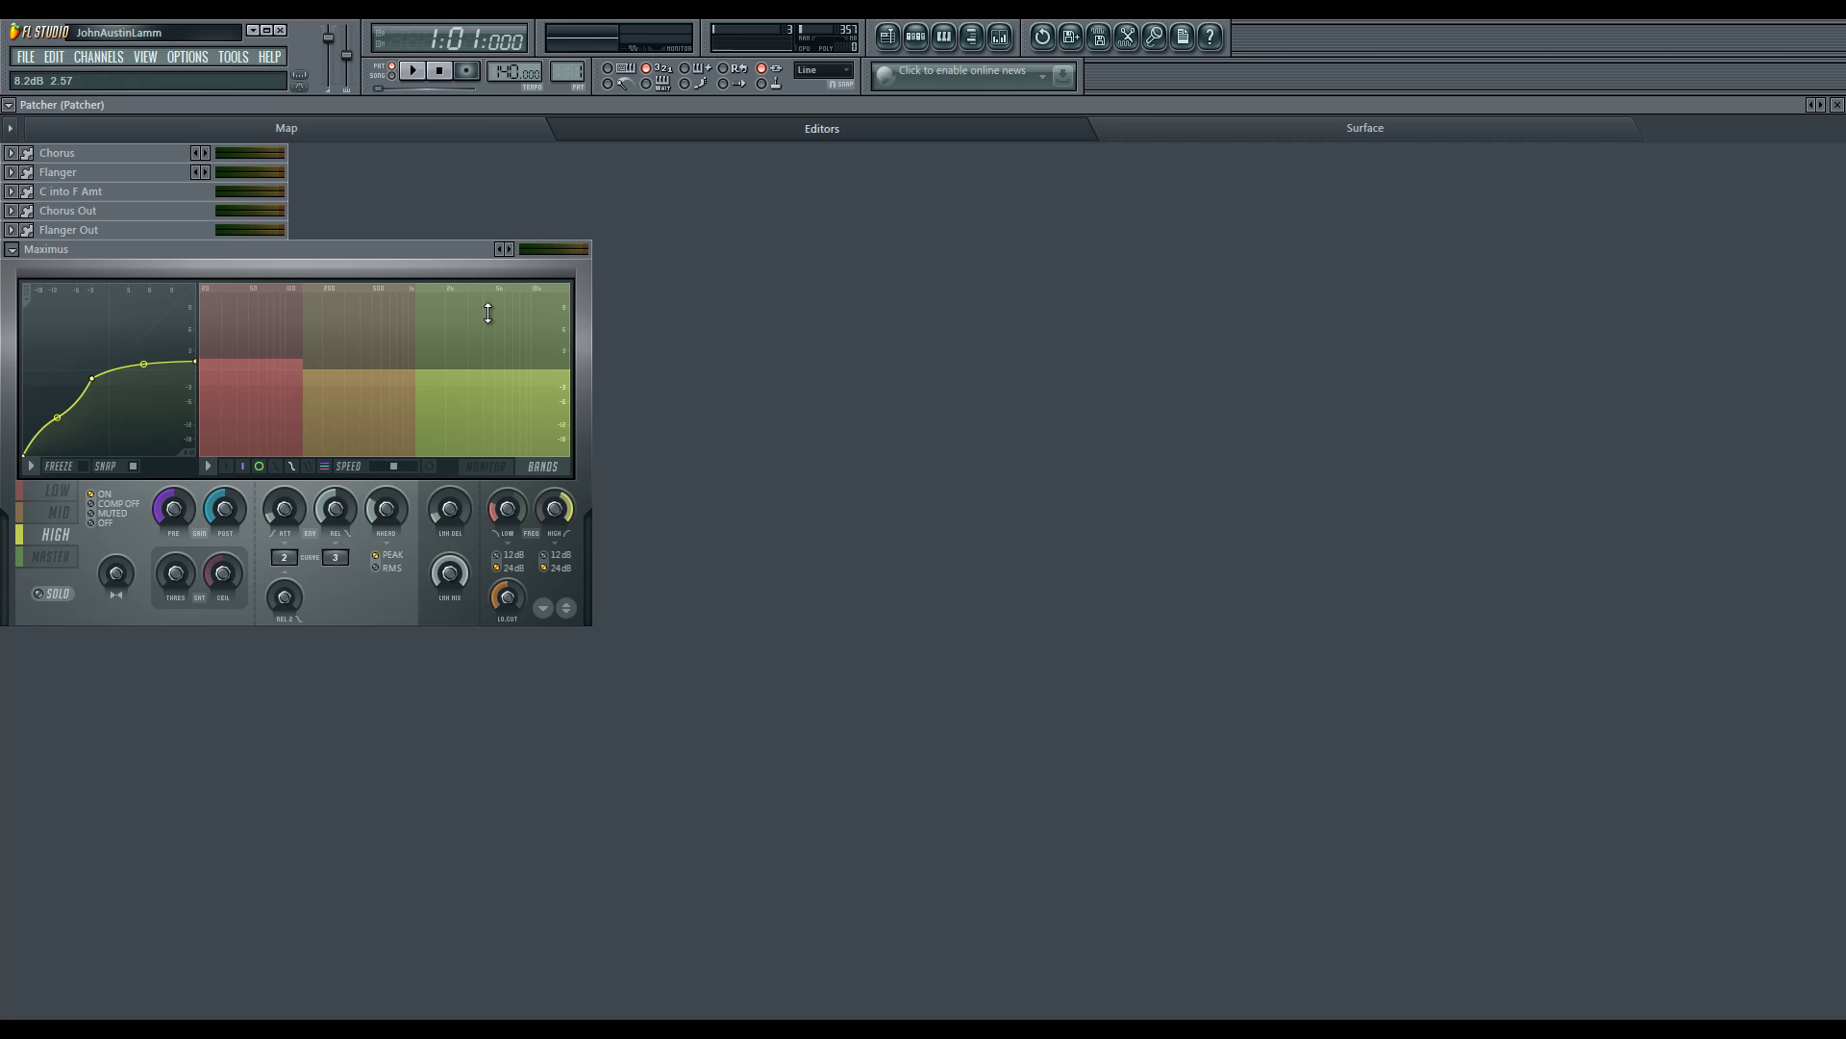
{"action": "left_click", "coordinate": [11, 249]}
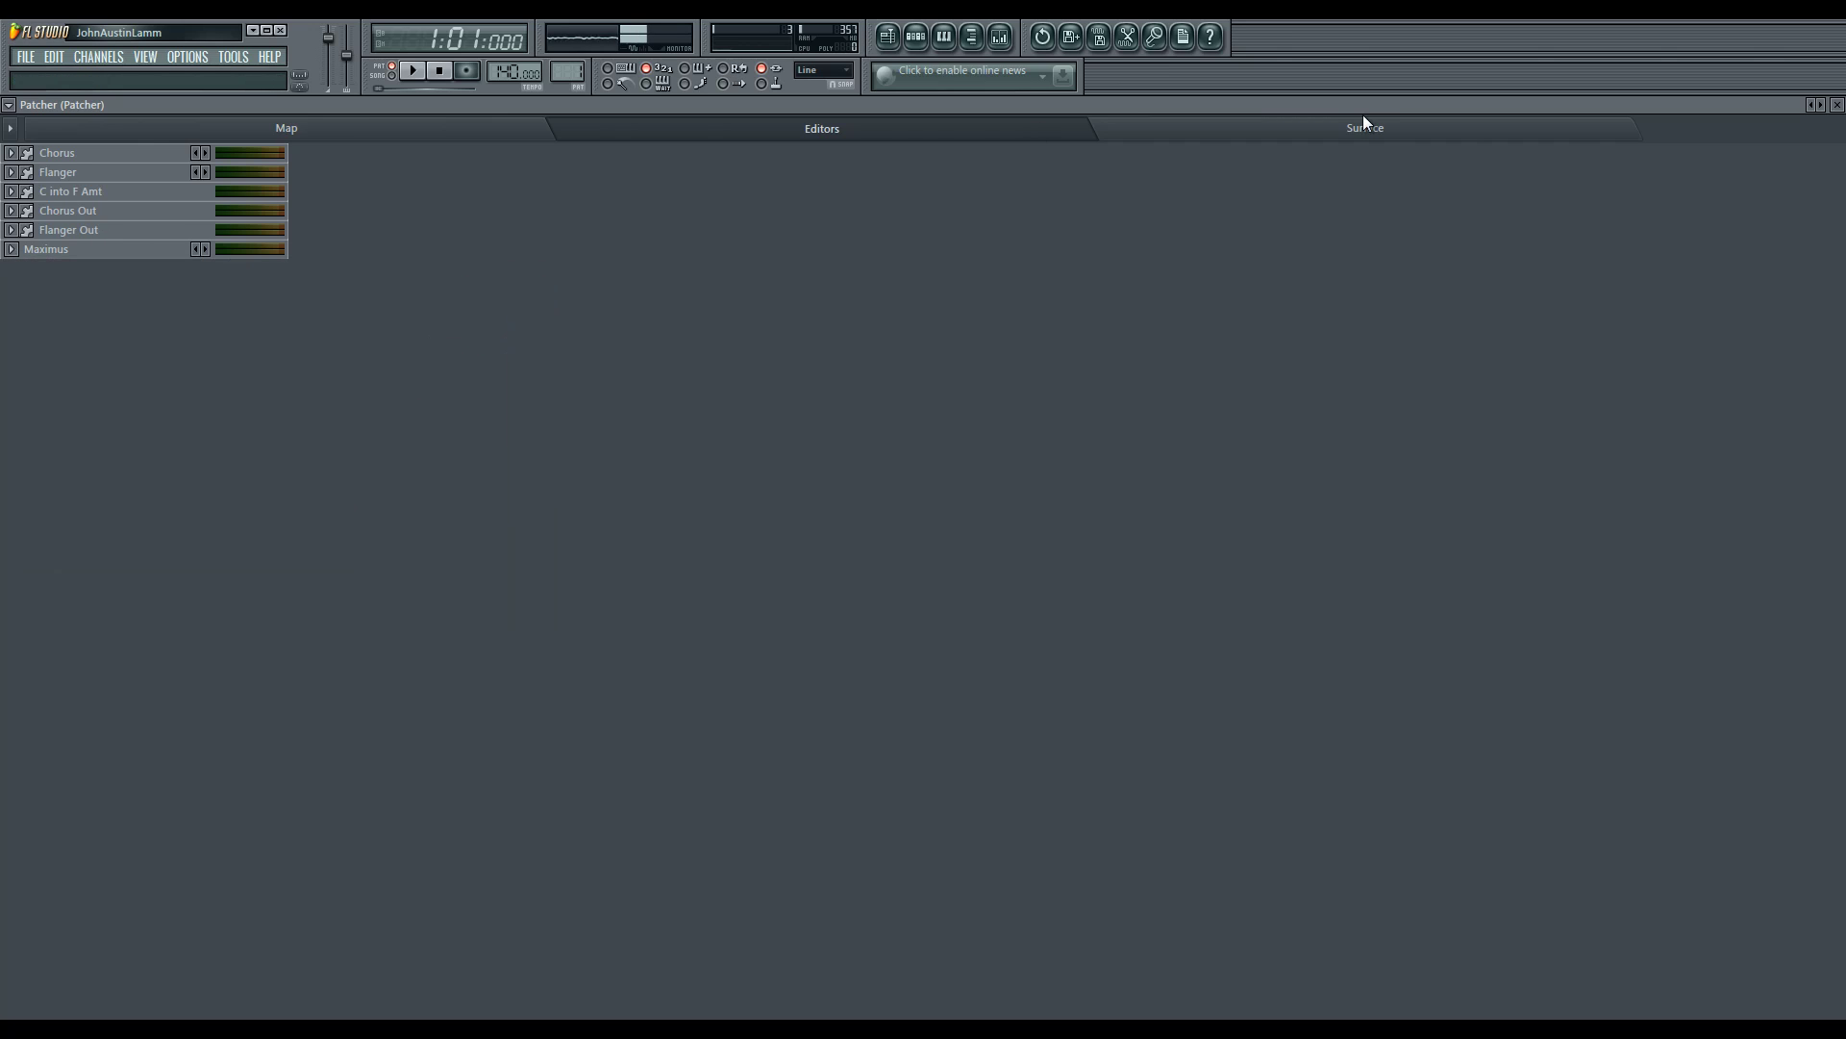
- Expand the Chorus, Flanger, C into F Amt, Chorus Out and Maximus editors, then return to Surface
{"action": "left_click", "coordinate": [11, 153]}
{"action": "left_click", "coordinate": [10, 348]}
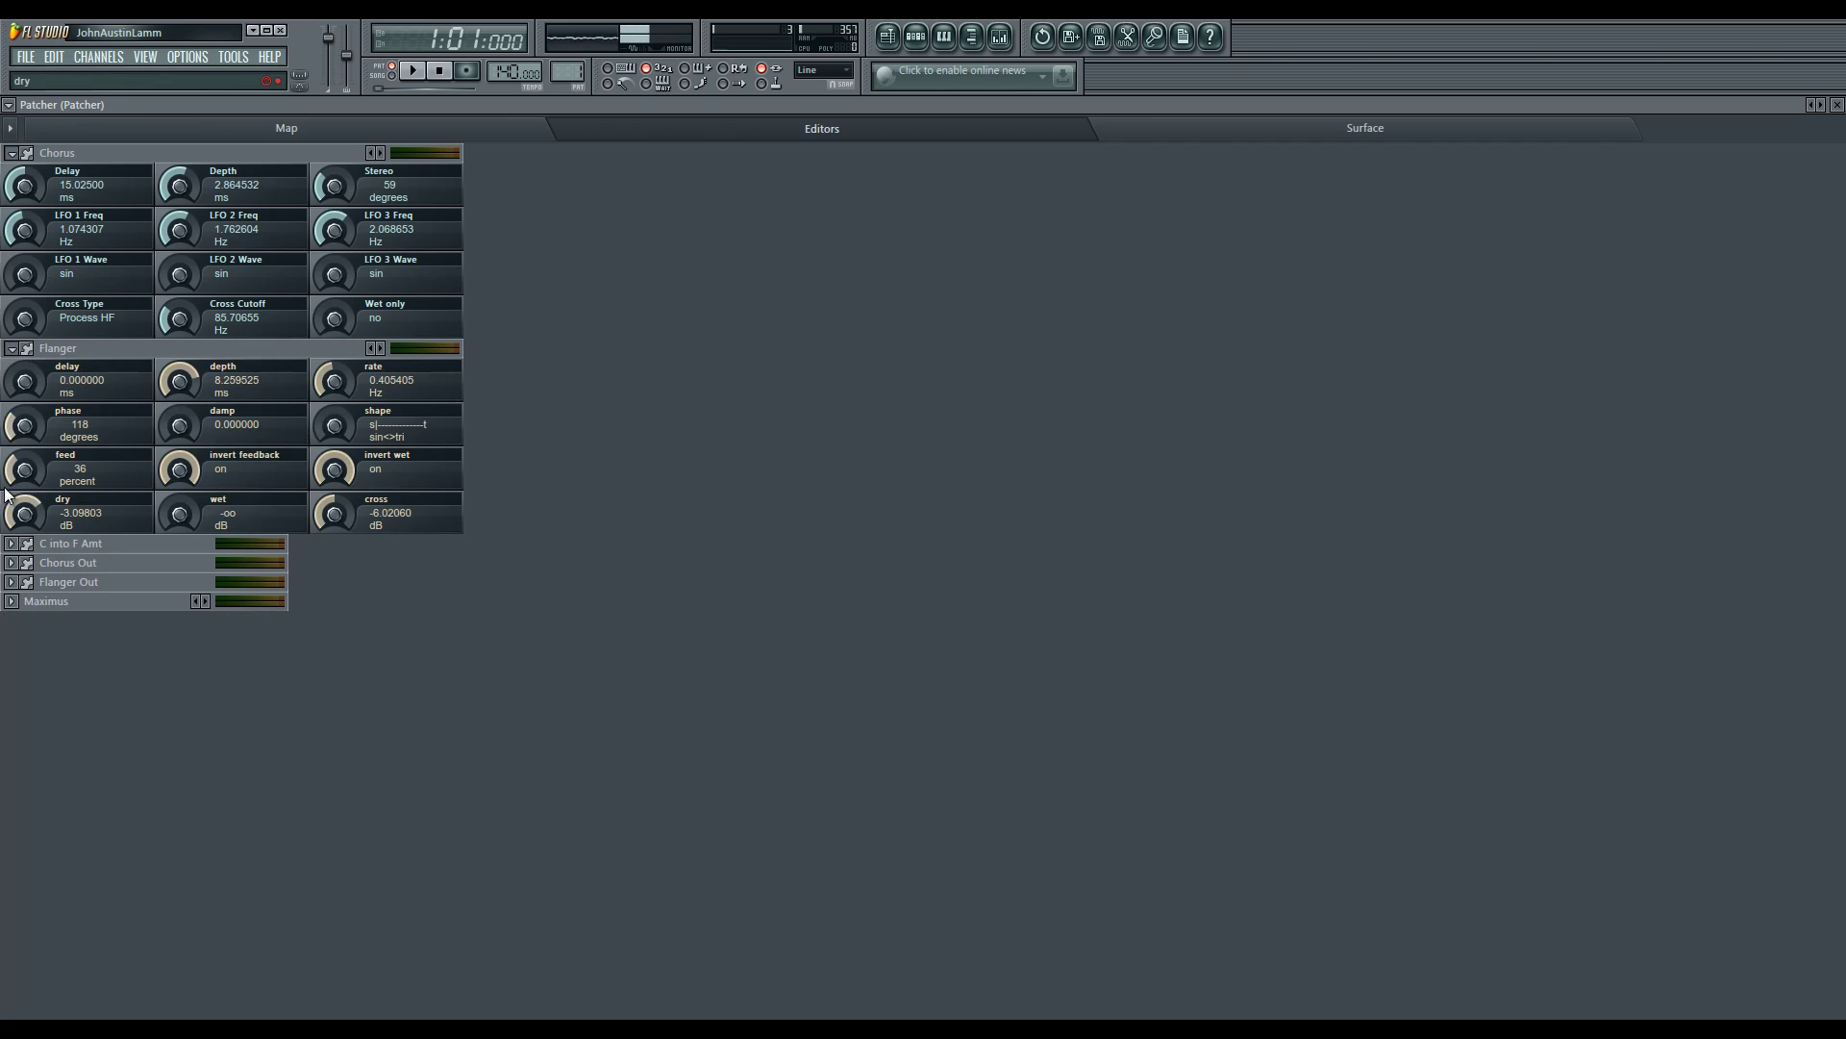
{"action": "left_click", "coordinate": [10, 544]}
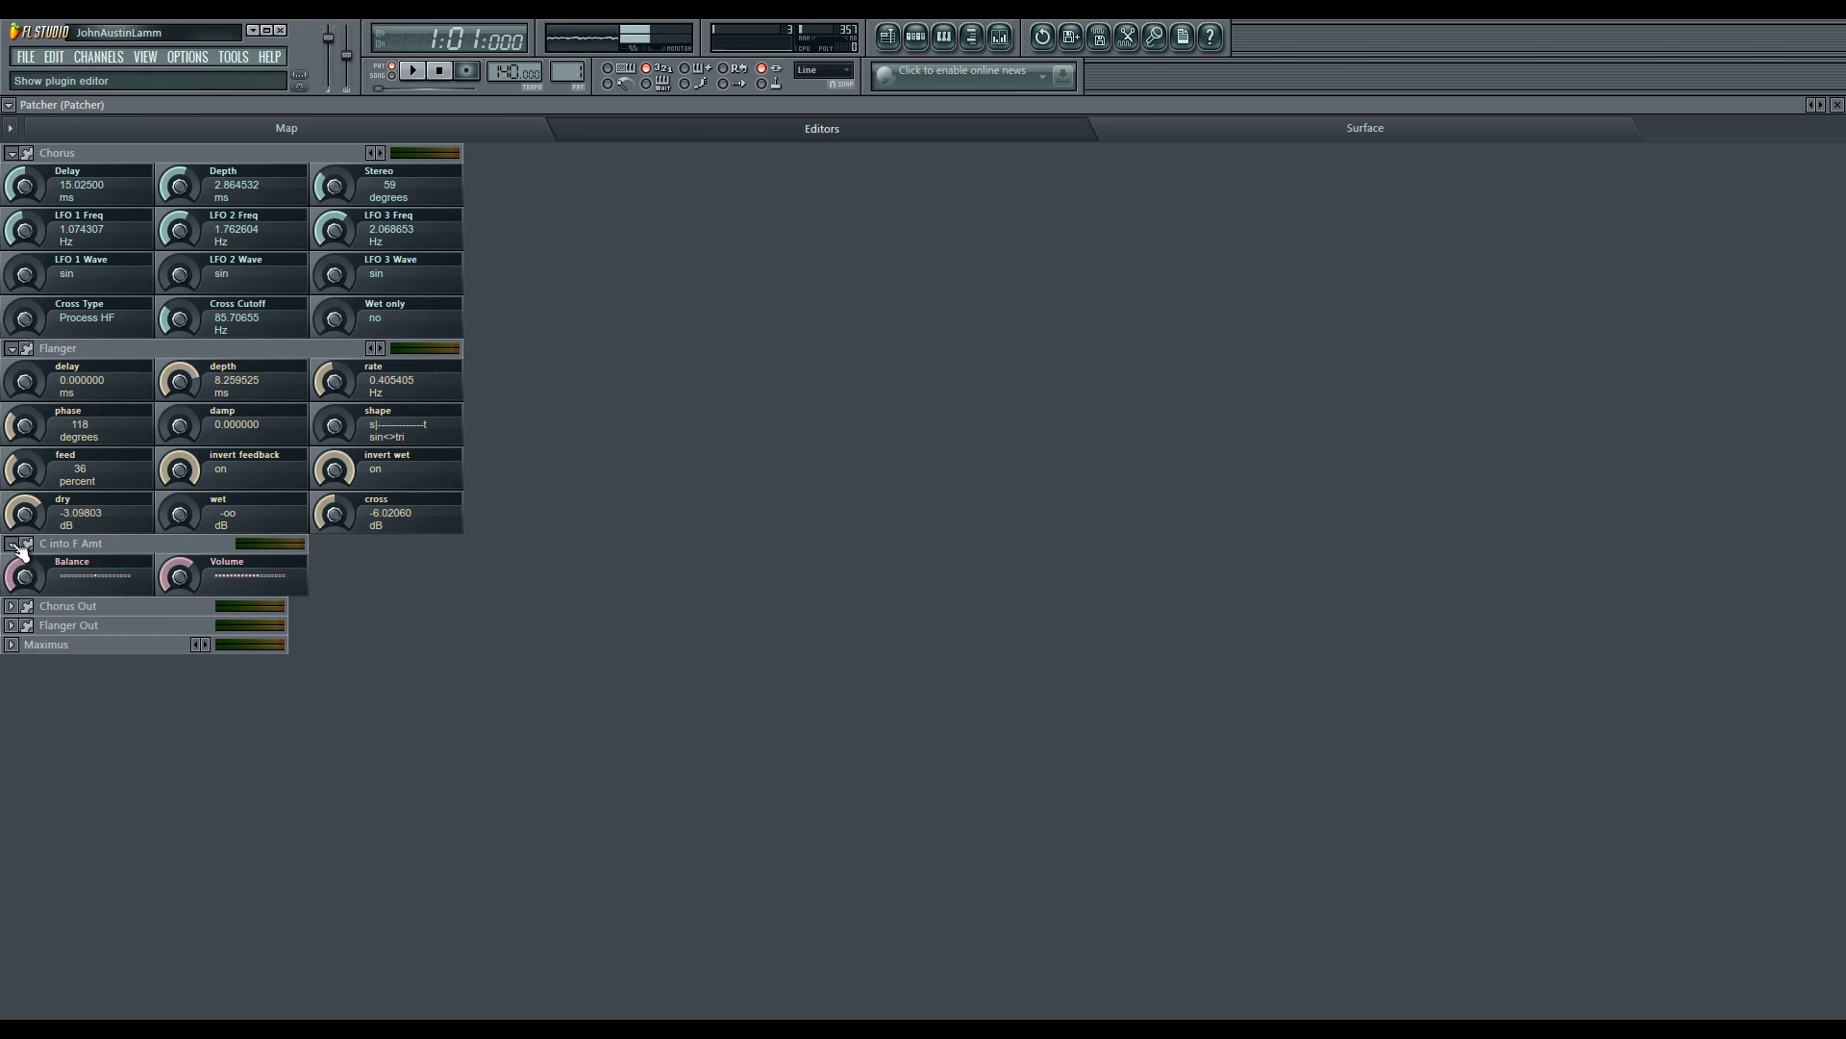
{"action": "left_click", "coordinate": [12, 607]}
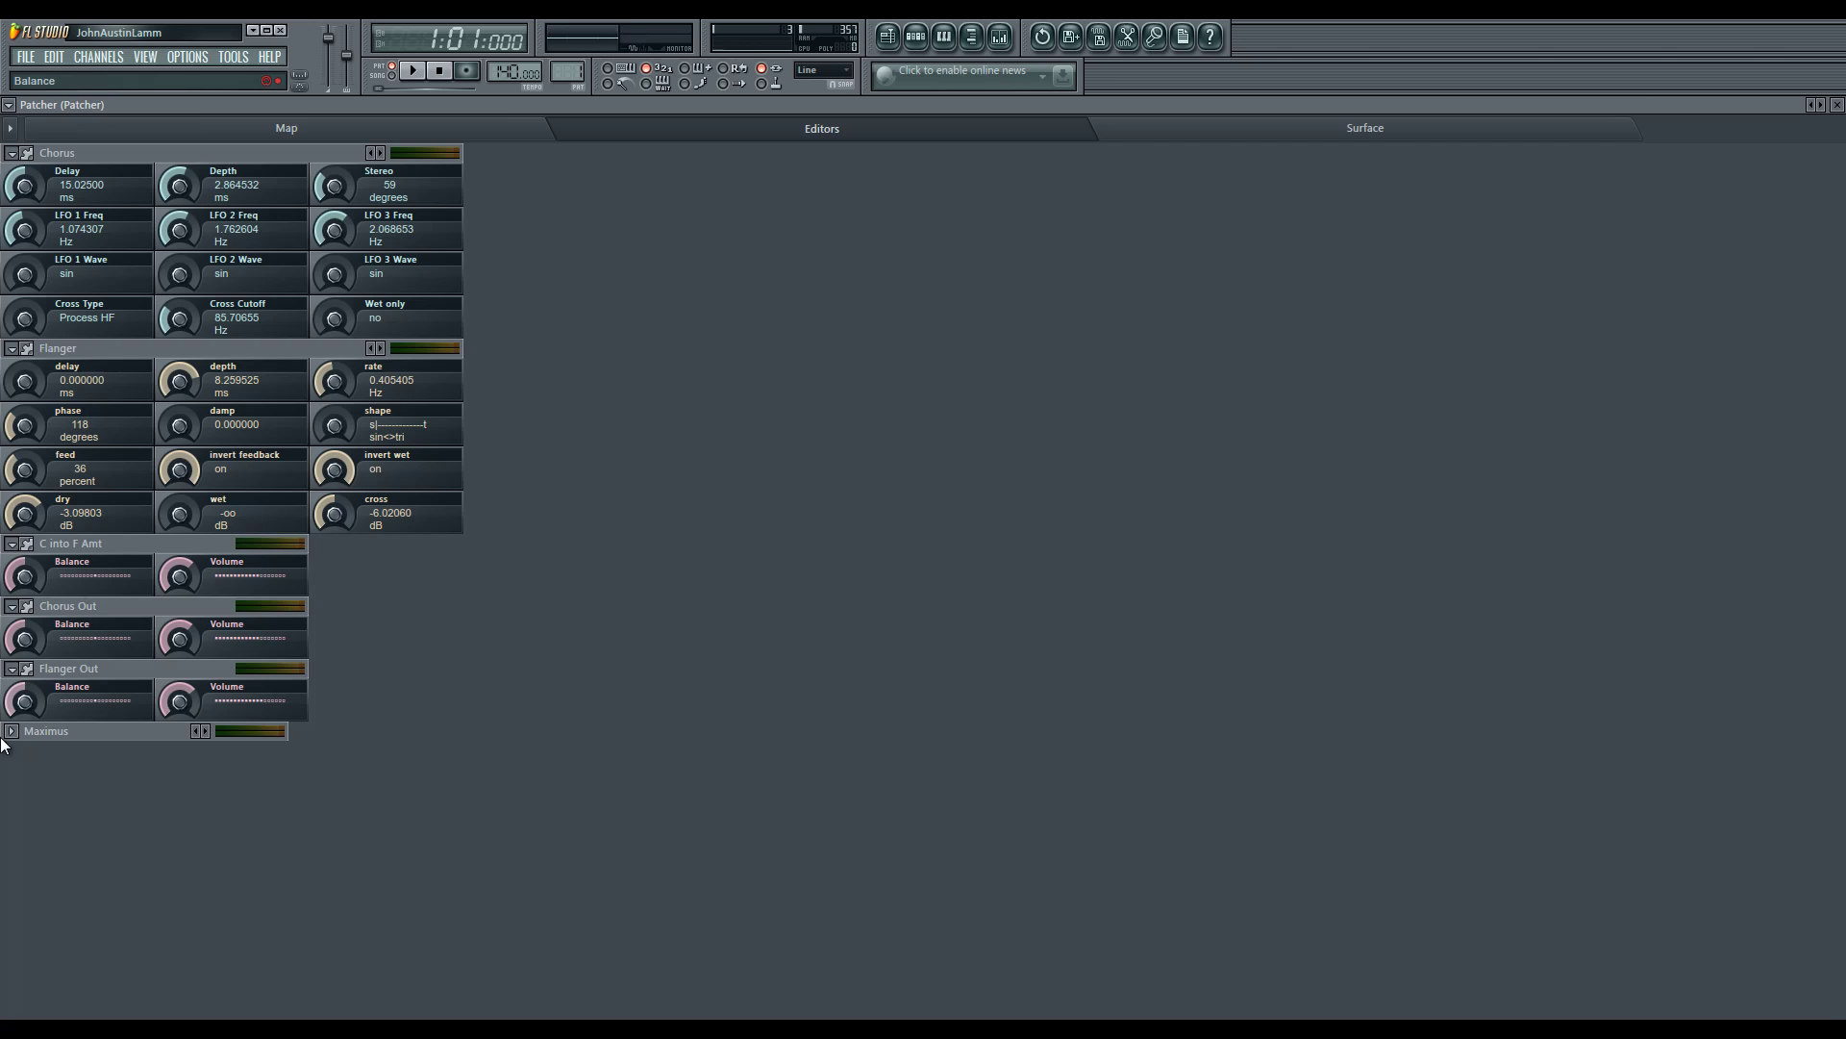
{"action": "left_click", "coordinate": [12, 731]}
{"action": "scroll", "coordinate": [486, 408], "scroll_direction": "down", "scroll_amount": 3}
{"action": "scroll", "coordinate": [486, 408], "scroll_direction": "up", "scroll_amount": 3}
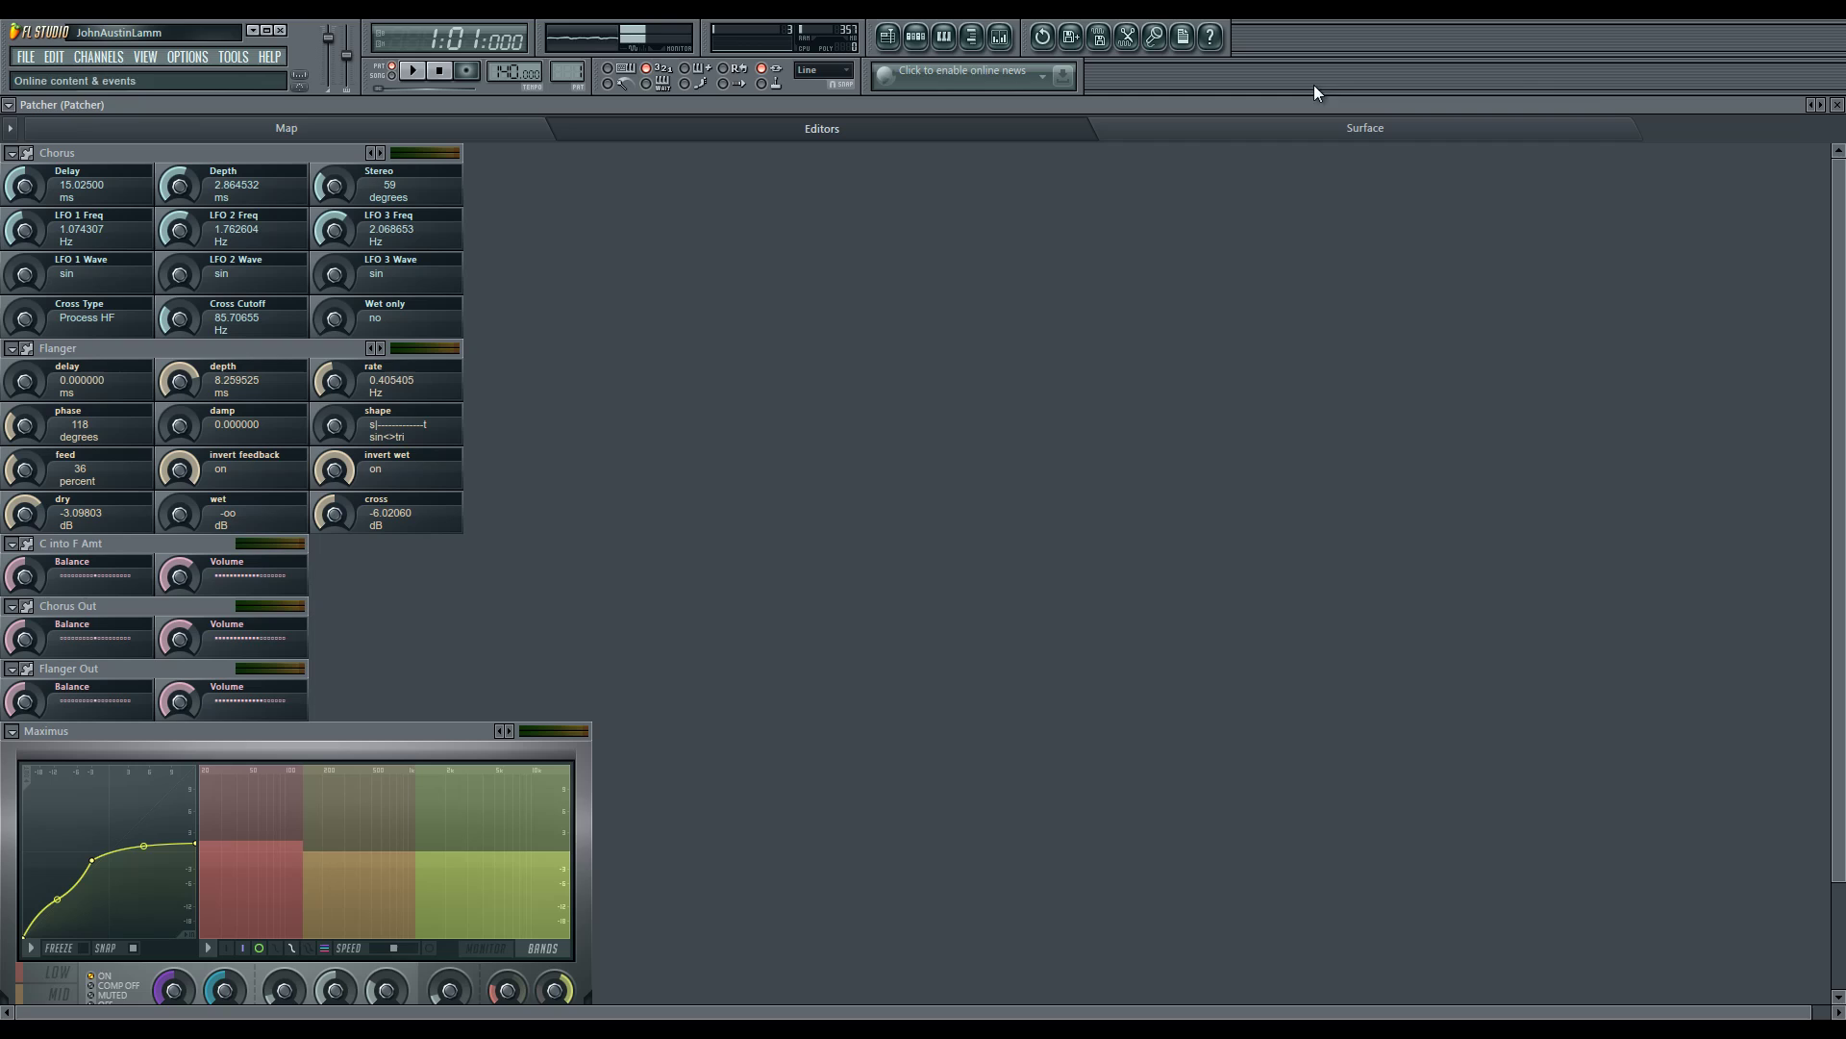
{"action": "left_click", "coordinate": [1549, 128]}
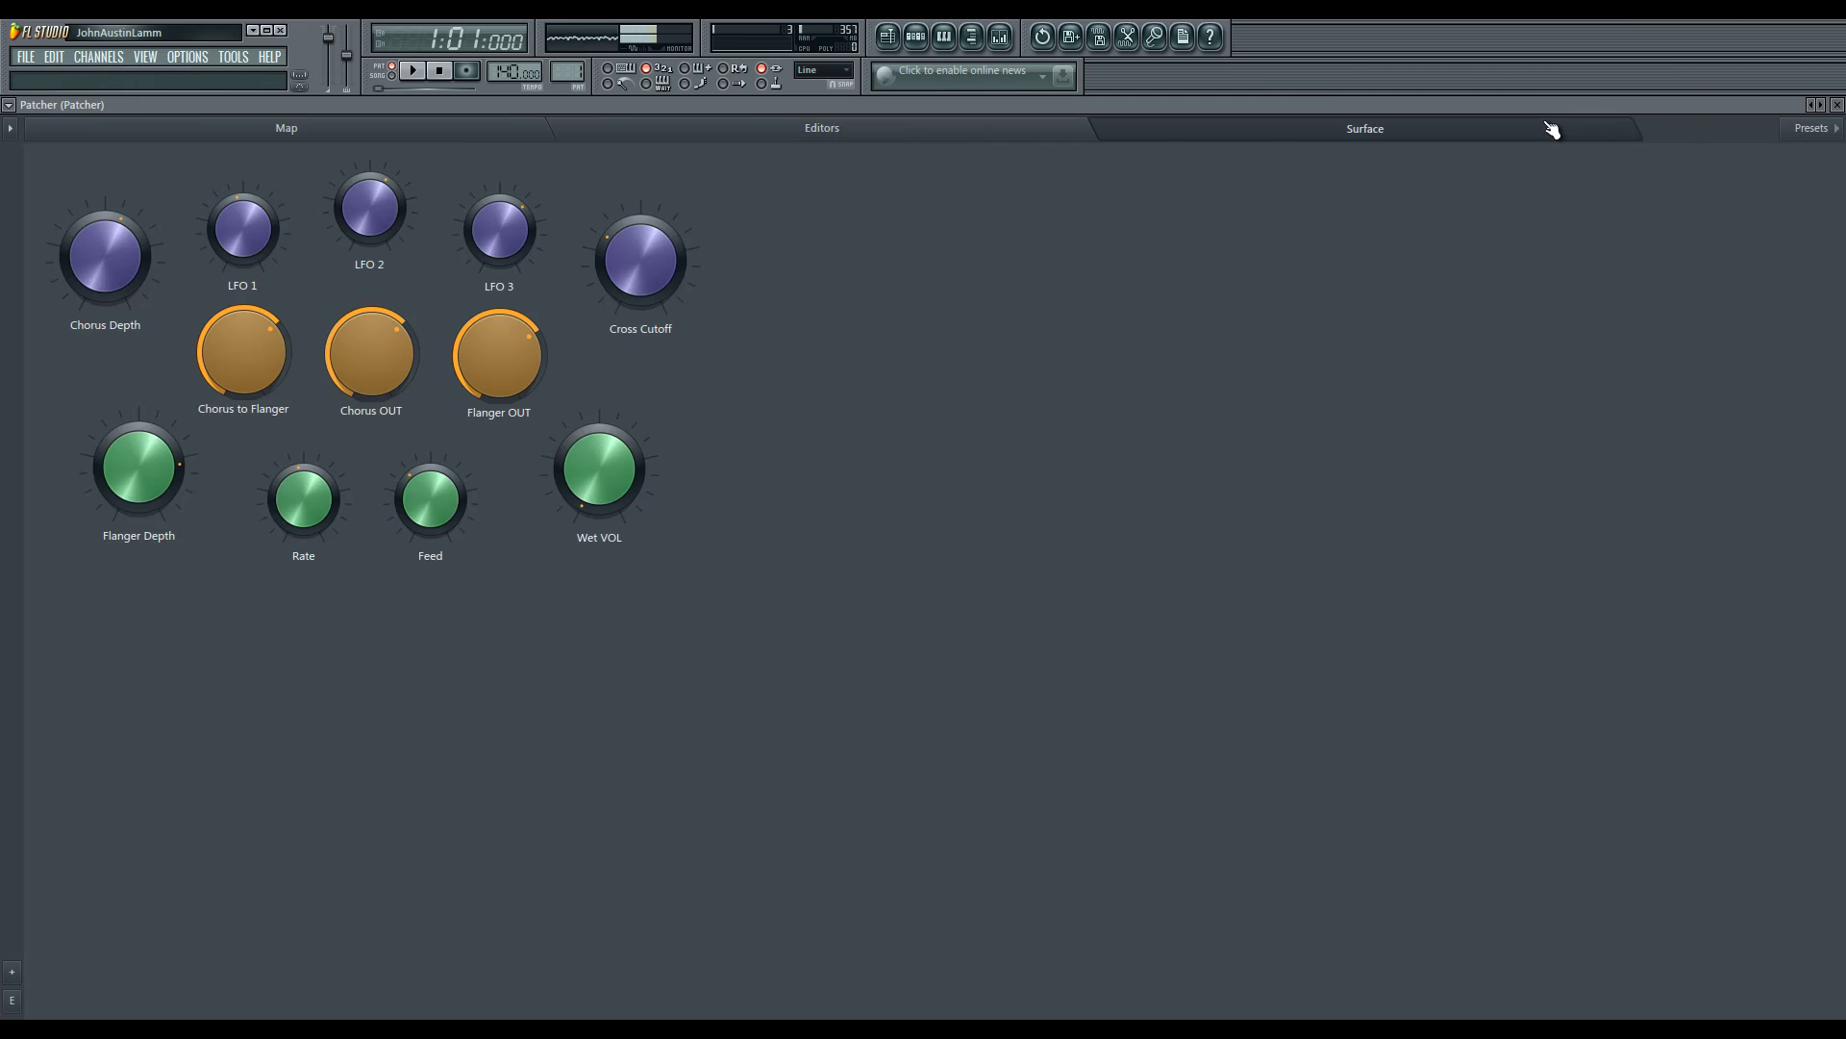